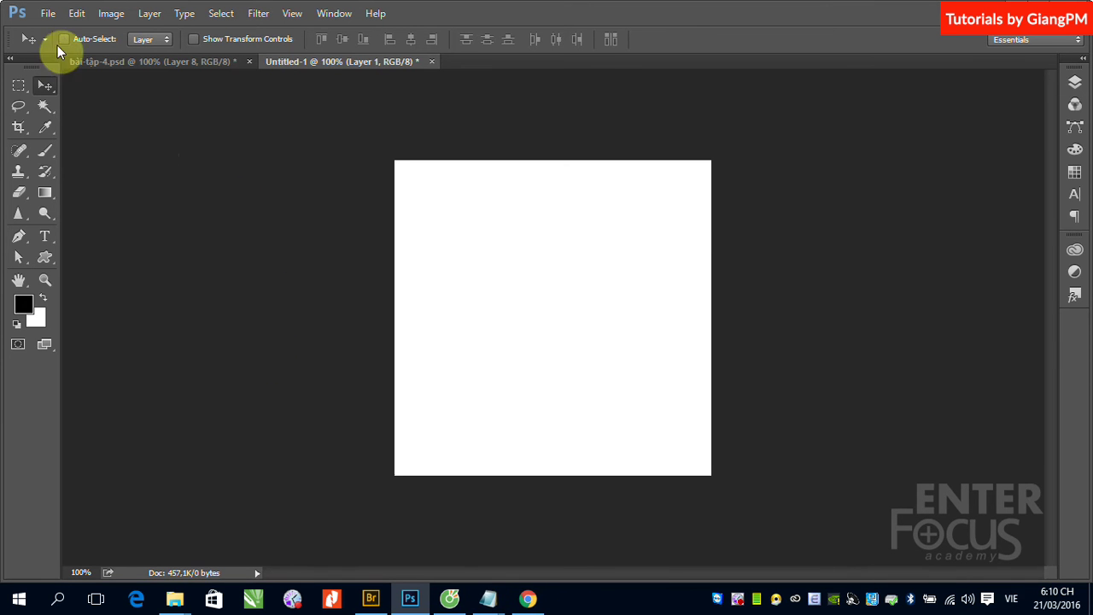
- Open the Edit menu to show commands like Fill and Stroke for the blank canvas
{"action": "left_click", "coordinate": [76, 13]}
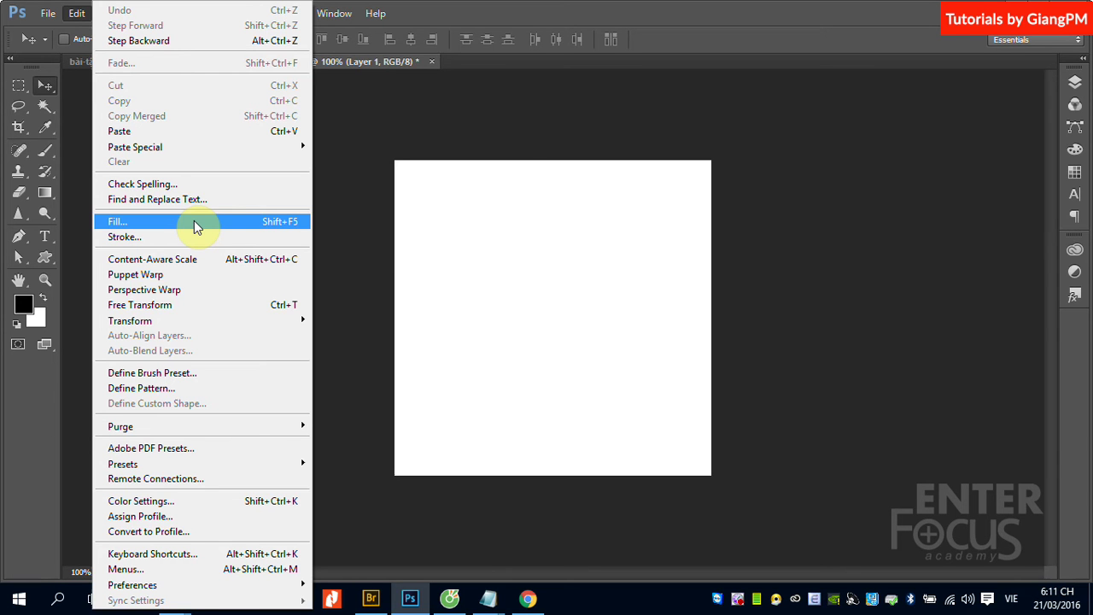
- Dismiss the Edit menu without choosing anything and select the Gradient Tool
{"action": "left_click", "coordinate": [464, 12]}
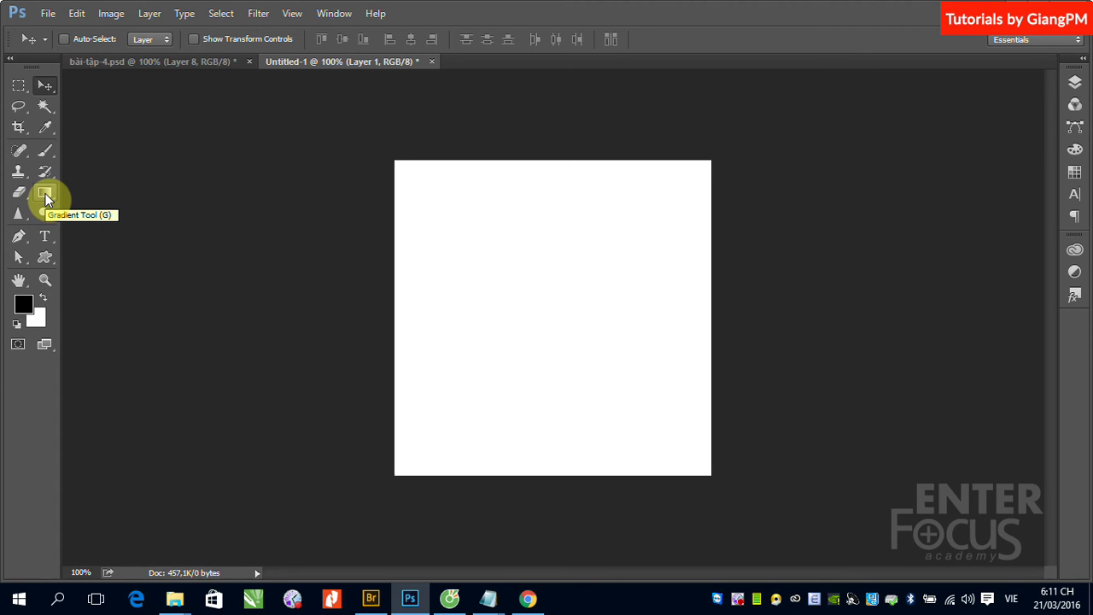
{"action": "left_click", "coordinate": [46, 197]}
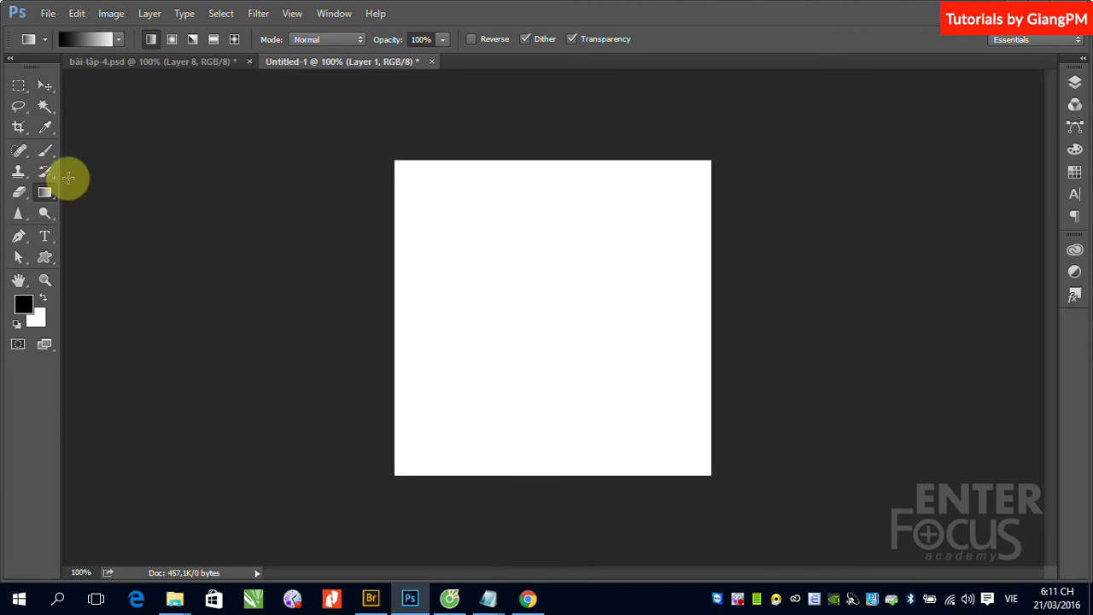
- Set the foreground colour to bright red f40909
{"action": "left_click", "coordinate": [23, 304]}
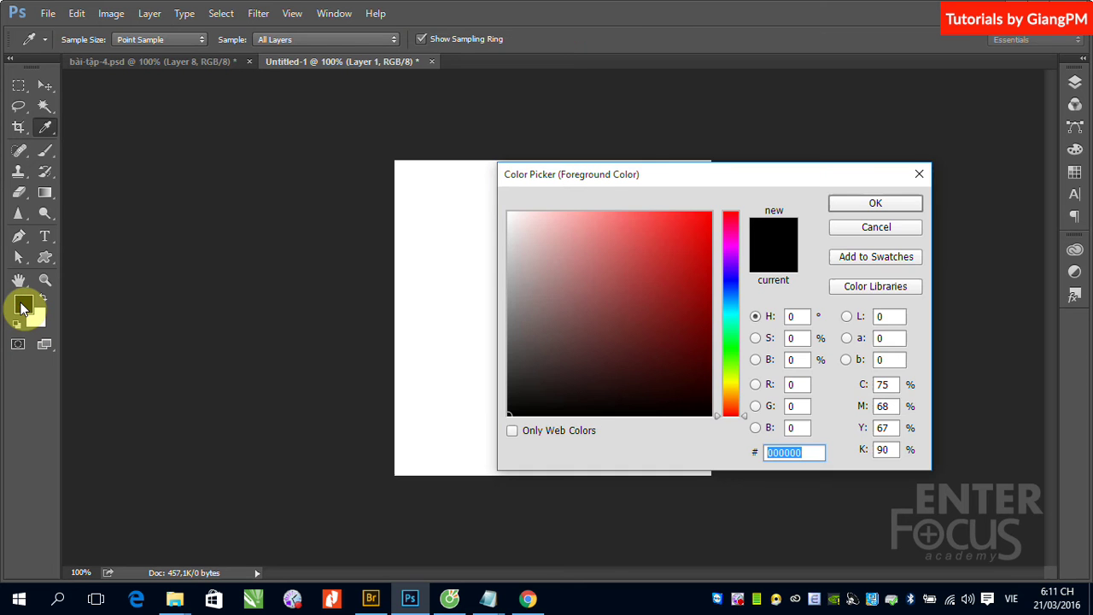
{"action": "left_click", "coordinate": [704, 221]}
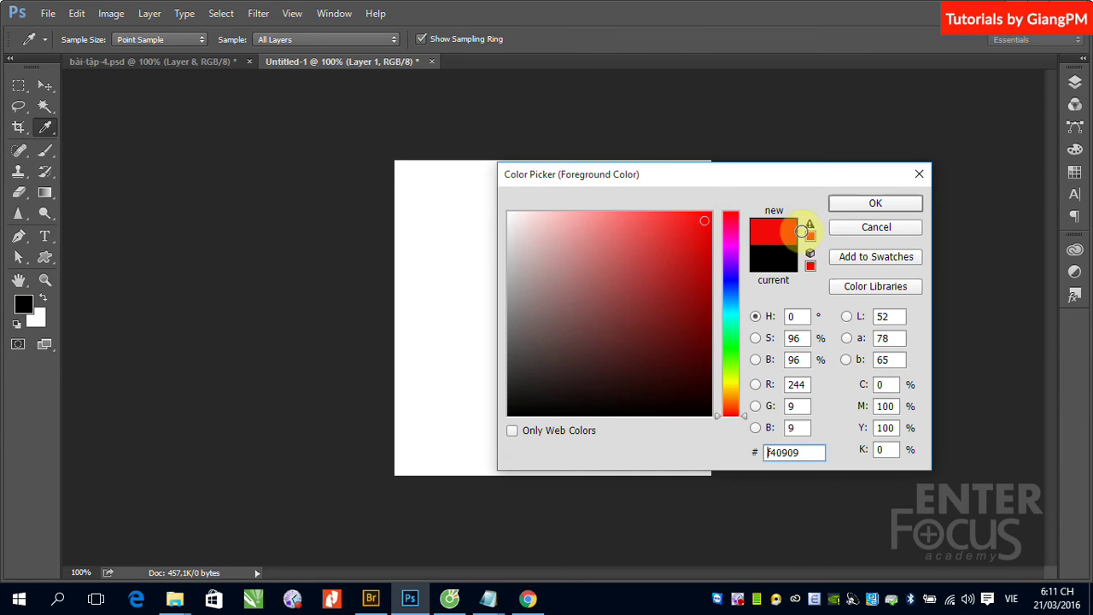
{"action": "left_click", "coordinate": [884, 209]}
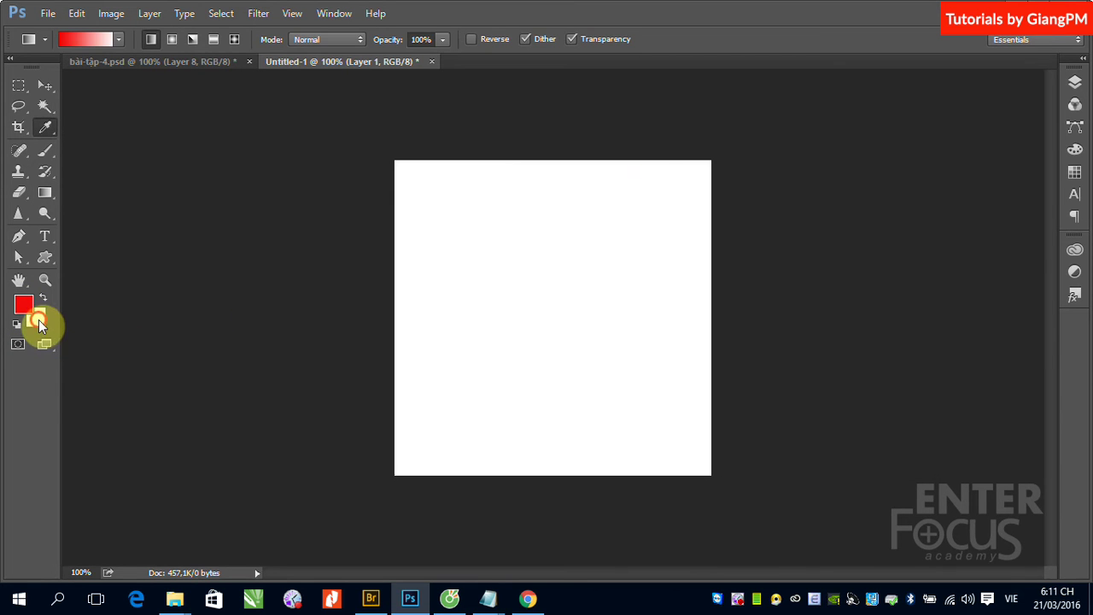
- Set the background colour to a saturated blue and return to the Gradient Tool
{"action": "left_click", "coordinate": [35, 317]}
{"action": "left_click", "coordinate": [731, 280]}
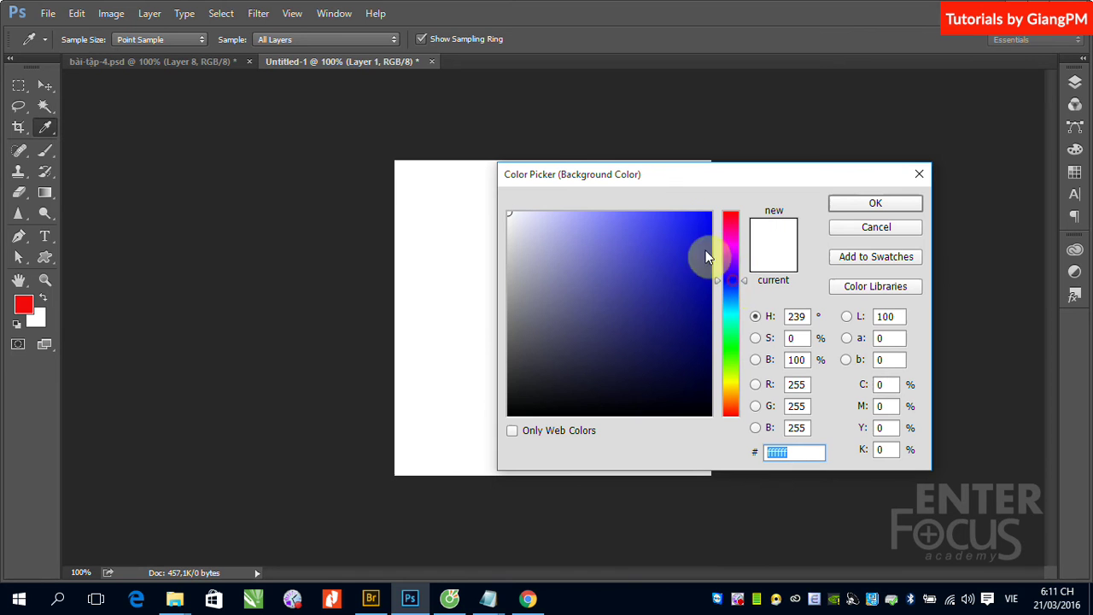
{"action": "left_click", "coordinate": [703, 220]}
{"action": "left_click", "coordinate": [838, 203]}
{"action": "key", "text": "g"}
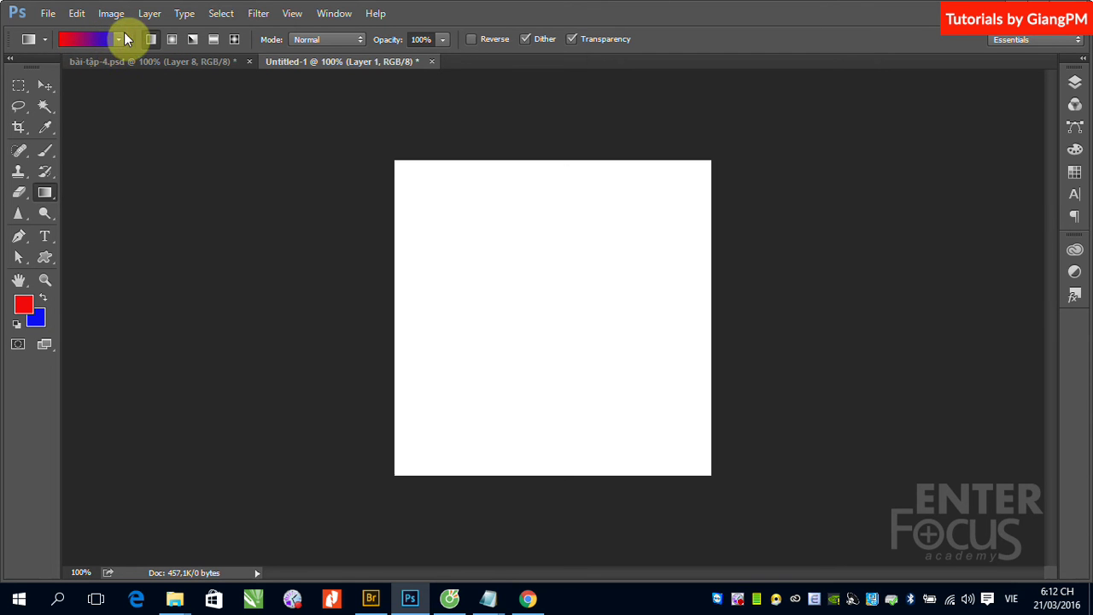
{"action": "left_click", "coordinate": [121, 39]}
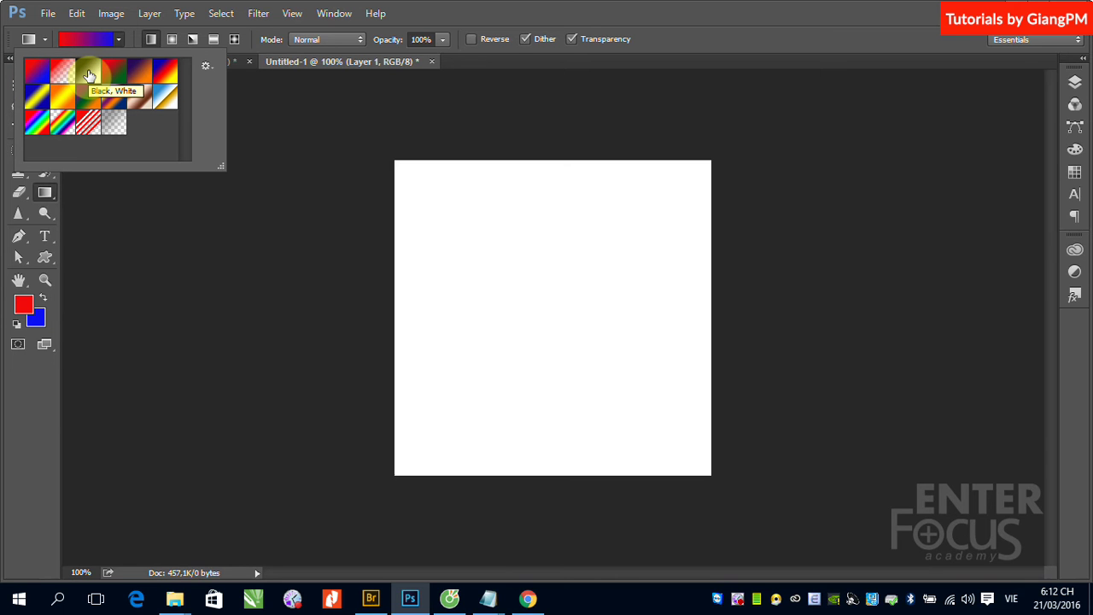
{"action": "left_click", "coordinate": [36, 68]}
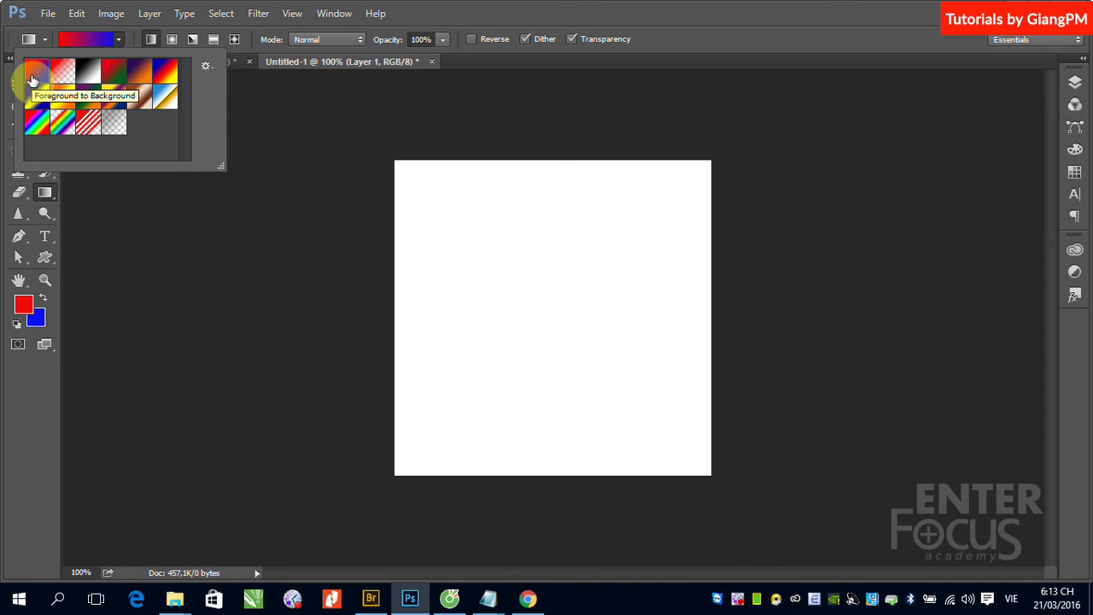
{"action": "left_click", "coordinate": [542, 17]}
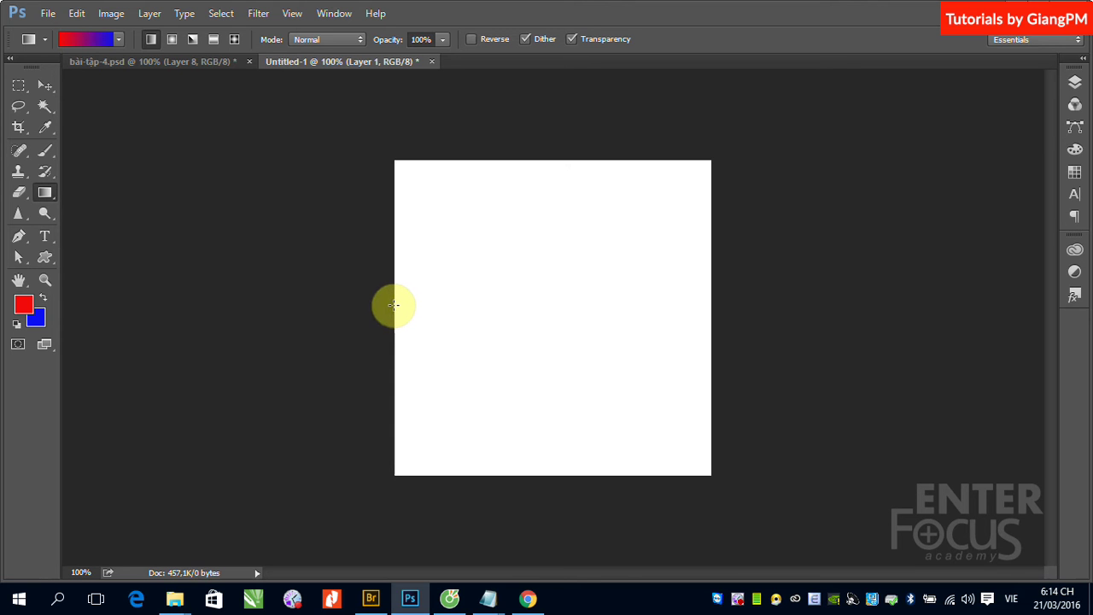
- Drag a left-to-right red-to-blue linear gradient across the canvas middle, redrawing until the blend looks right
{"action": "left_click_drag", "start_coordinate": [393, 305], "coordinate": [709, 311]}
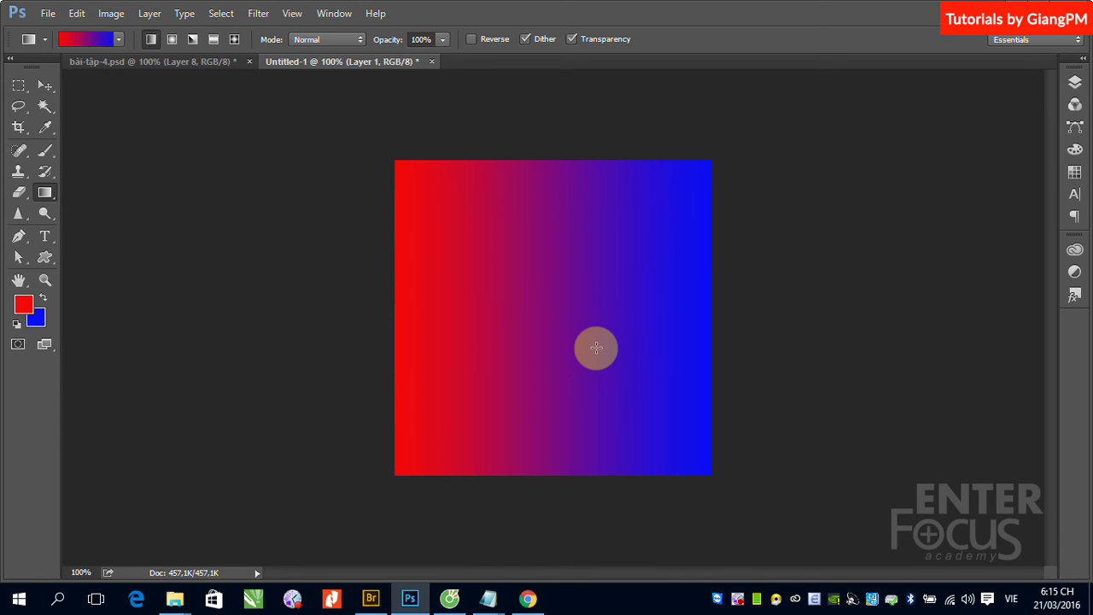
{"action": "left_click_drag", "start_coordinate": [483, 322], "coordinate": [463, 321]}
{"action": "left_click_drag", "start_coordinate": [397, 299], "coordinate": [712, 296]}
{"action": "left_click_drag", "start_coordinate": [483, 311], "coordinate": [630, 321]}
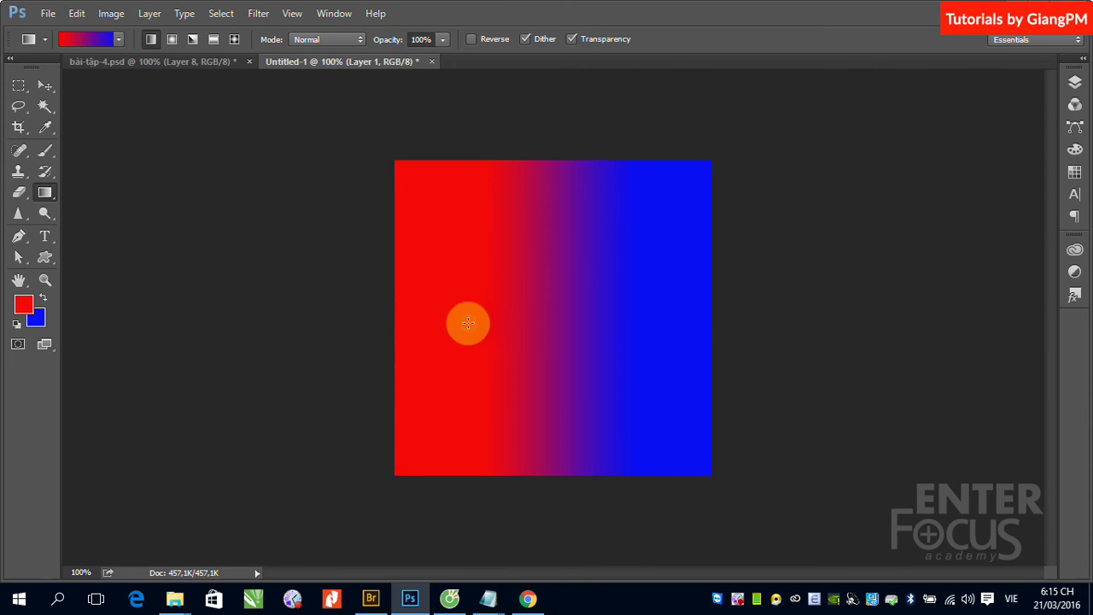
{"action": "left_click_drag", "start_coordinate": [467, 323], "coordinate": [647, 323]}
{"action": "left_click_drag", "start_coordinate": [647, 323], "coordinate": [646, 323]}
- Switch to Radial Gradient and drag outward from the canvas centre for a red-centred fill
{"action": "left_click", "coordinate": [169, 40]}
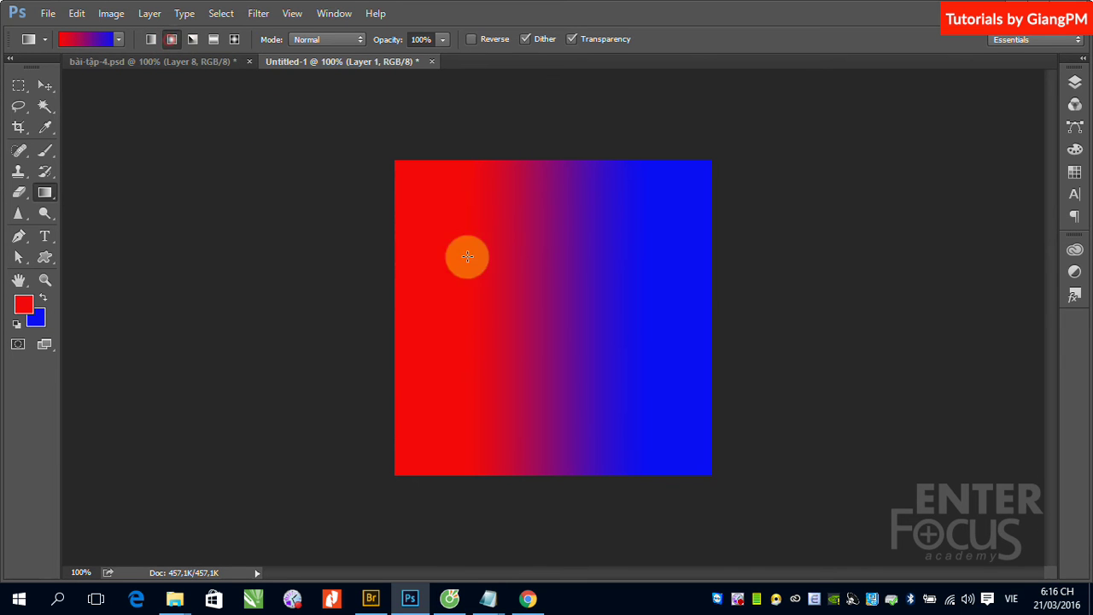
{"action": "left_click_drag", "start_coordinate": [550, 317], "coordinate": [694, 317]}
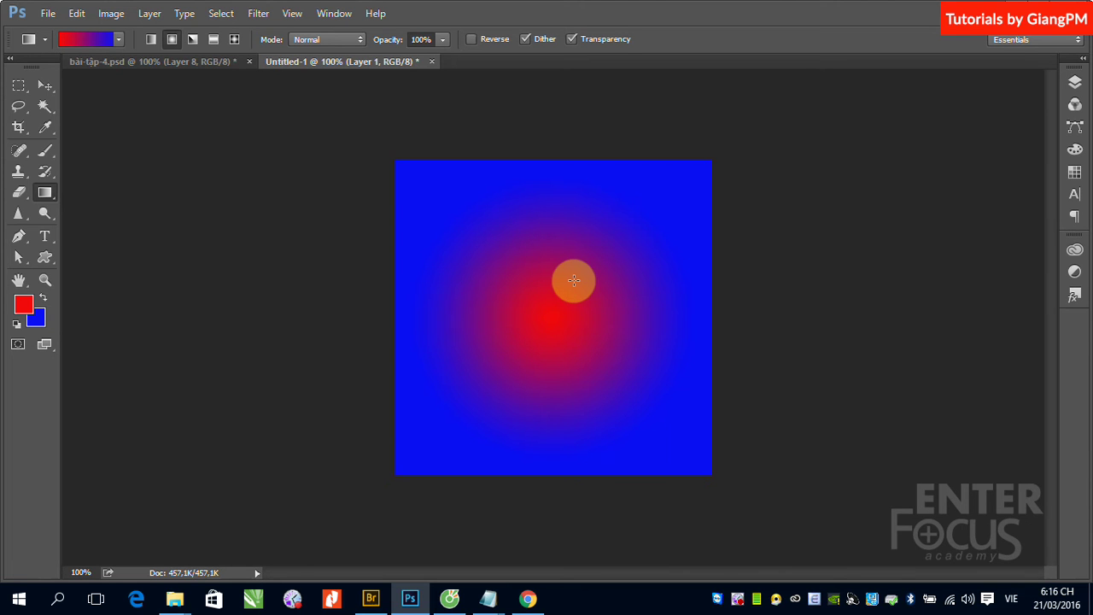
- Switch to Angle Gradient and drag rightward from the canvas centre
{"action": "left_click", "coordinate": [194, 45]}
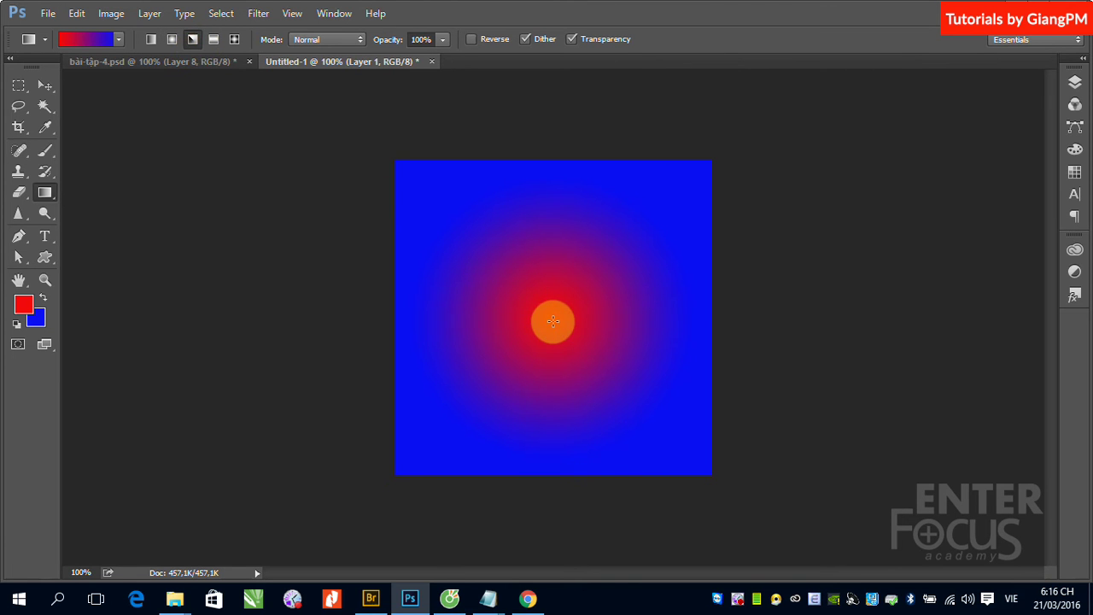
{"action": "left_click_drag", "start_coordinate": [559, 317], "coordinate": [671, 325]}
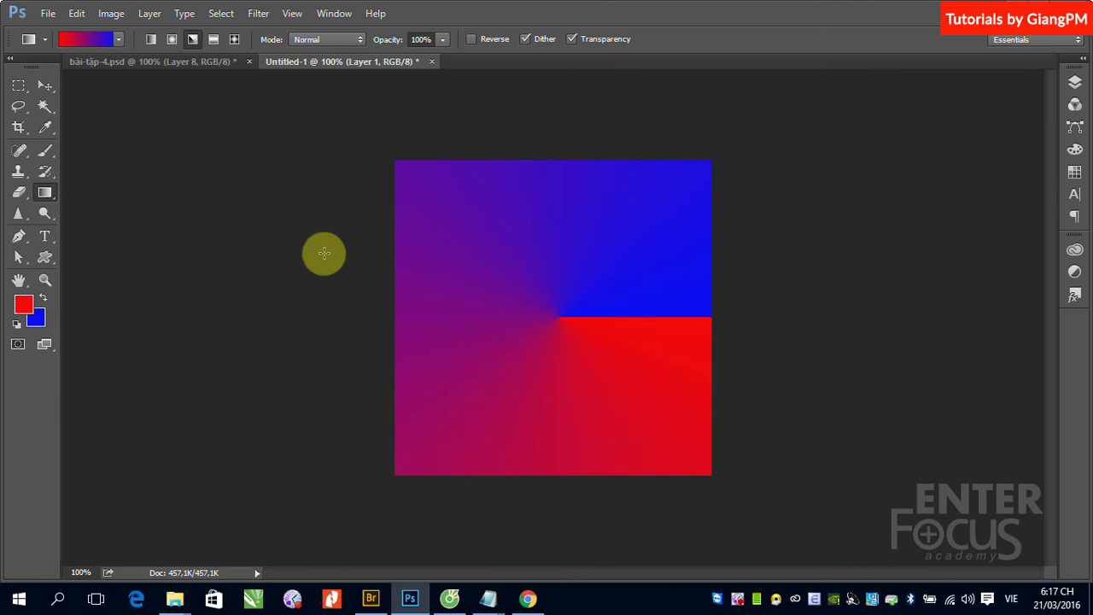
- Apply a Reflected Gradient from the canvas centre, redrawing until the red band is centred
{"action": "left_click", "coordinate": [213, 40]}
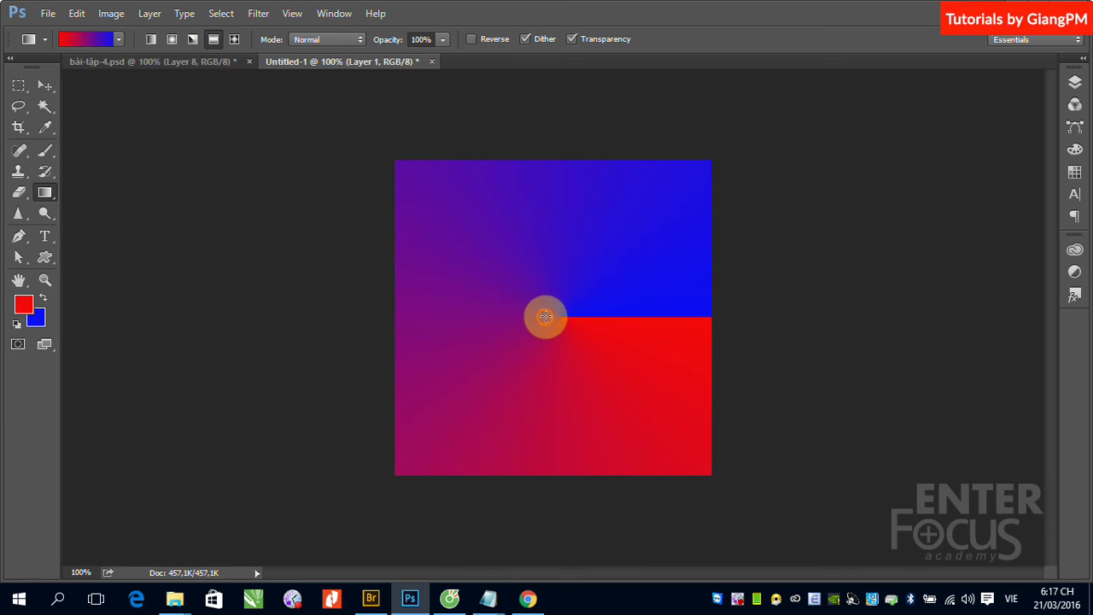
{"action": "left_click_drag", "start_coordinate": [544, 317], "coordinate": [723, 317]}
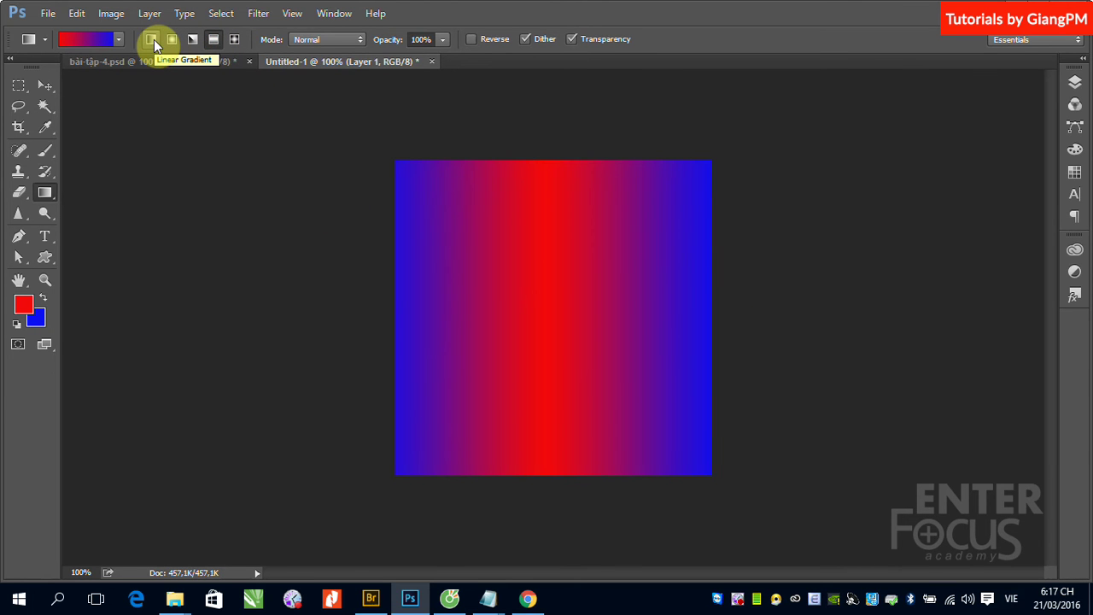
{"action": "left_click", "coordinate": [588, 231]}
{"action": "mouse_move", "coordinate": [537, 319]}
{"action": "left_mouse_down"}
{"action": "mouse_move", "coordinate": [559, 321]}
{"action": "mouse_move", "coordinate": [549, 205]}
{"action": "left_mouse_up"}
{"action": "left_click_drag", "start_coordinate": [662, 305], "coordinate": [685, 306]}
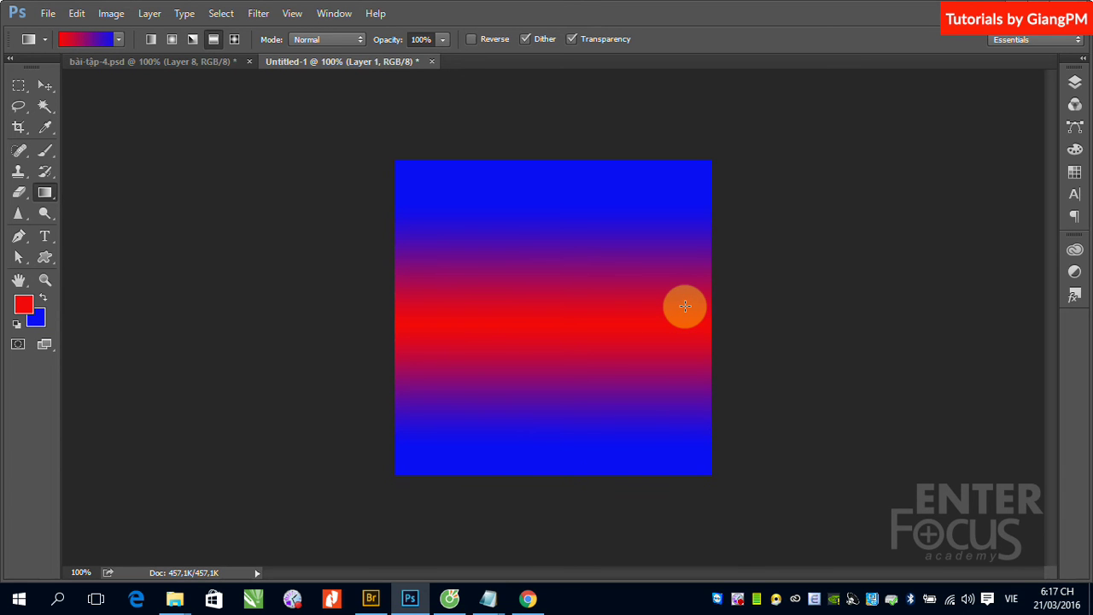
- Switch to Diamond Gradient and drag from the canvas centre to its right edge
{"action": "left_click", "coordinate": [236, 39]}
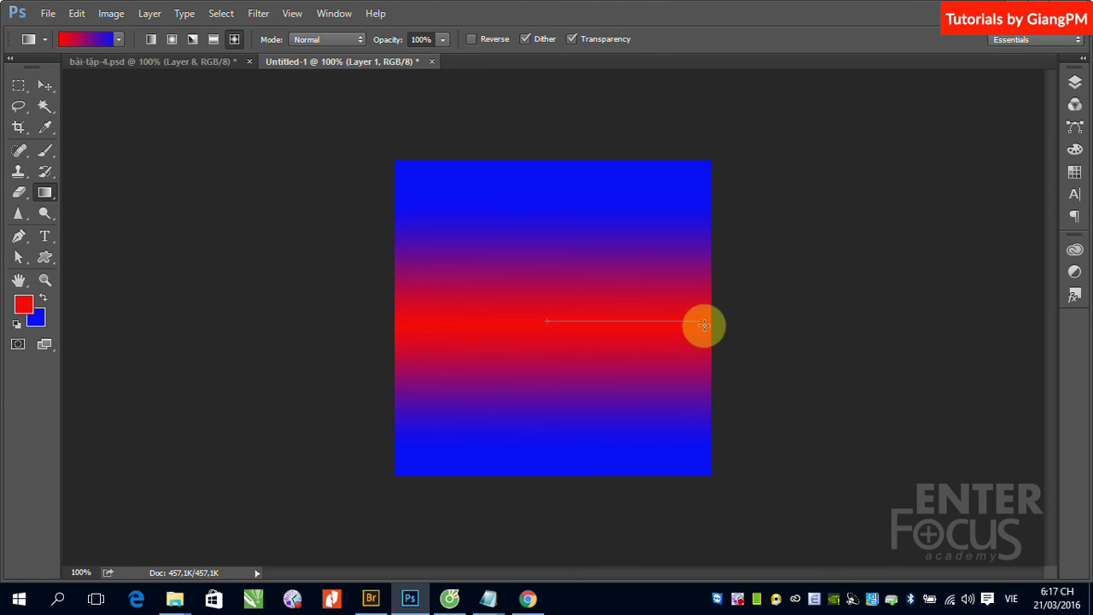
{"action": "left_click_drag", "start_coordinate": [548, 322], "coordinate": [701, 322]}
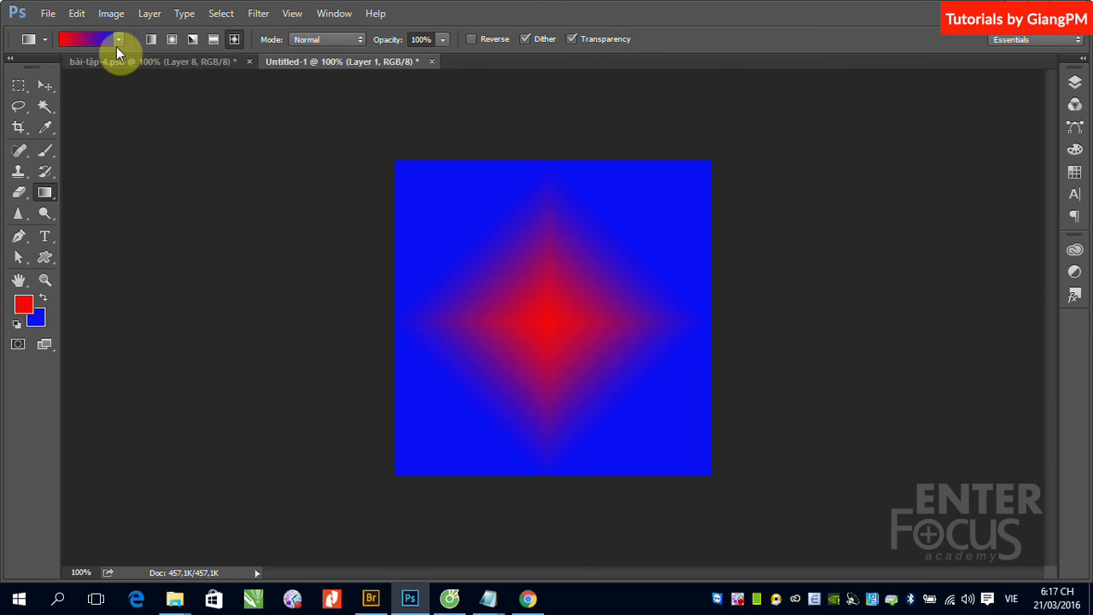
- Create new document Untitled-2 with default settings and pick the Foreground to Transparent gradient preset
{"action": "left_click", "coordinate": [49, 14]}
{"action": "left_click", "coordinate": [53, 30]}
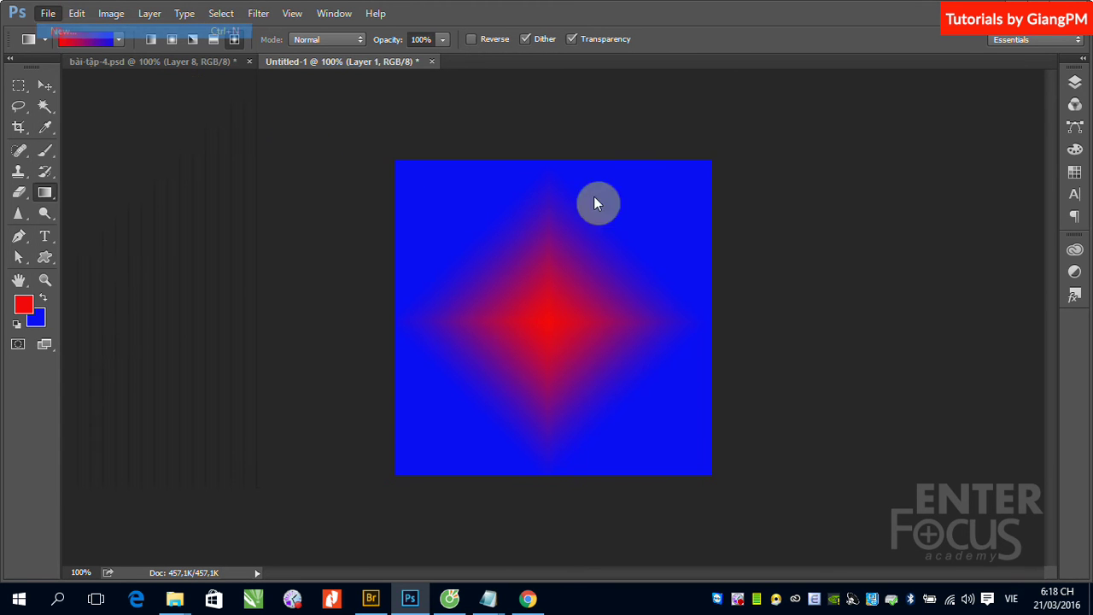
{"action": "left_click", "coordinate": [708, 137]}
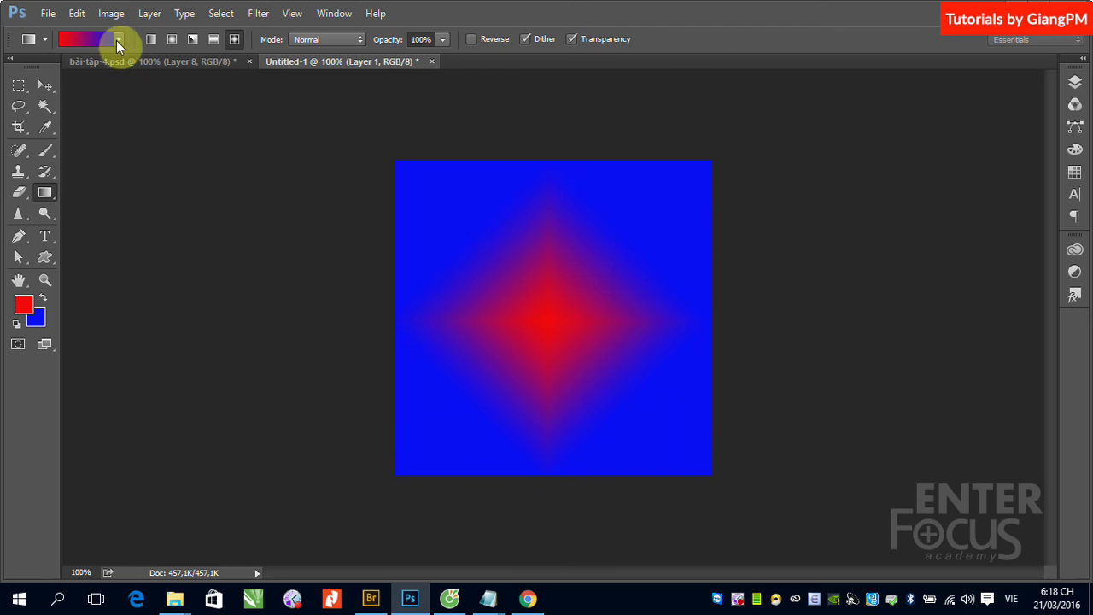
{"action": "left_click", "coordinate": [121, 41]}
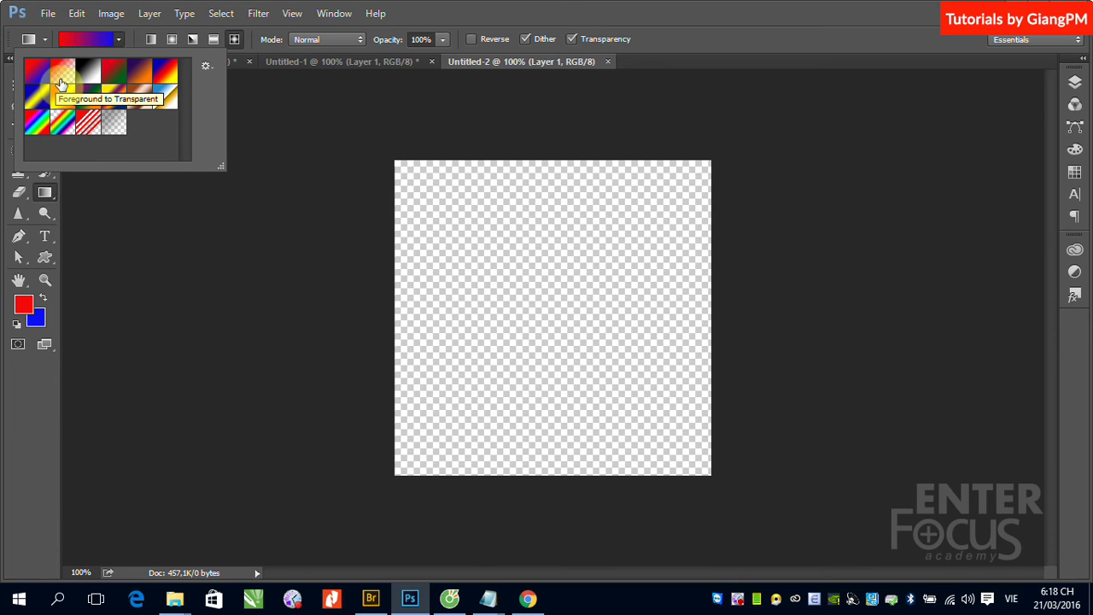
{"action": "left_click", "coordinate": [60, 83]}
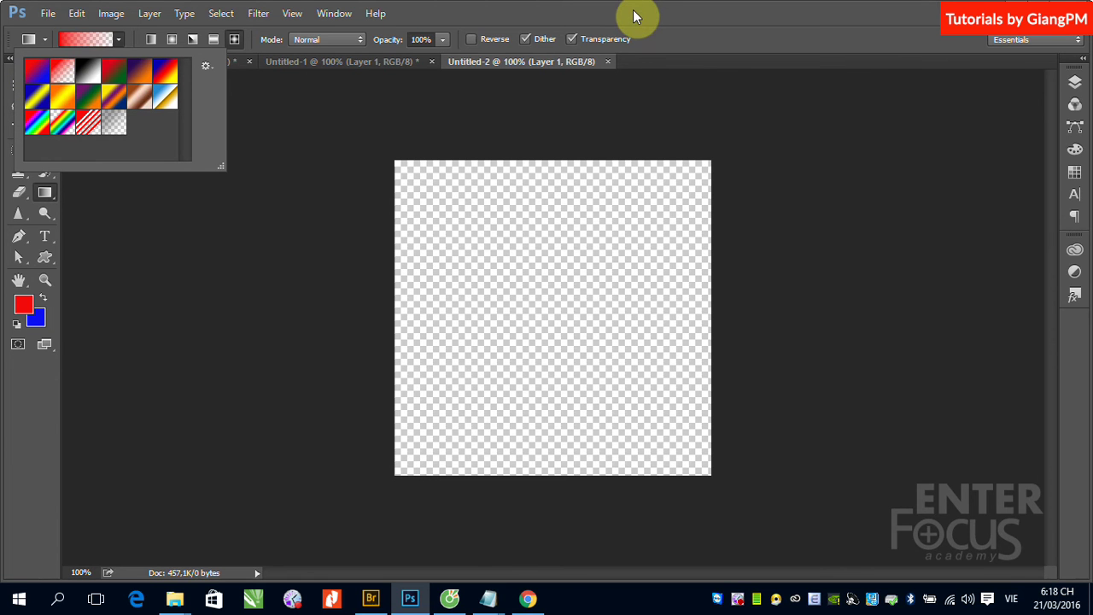
- Drag a left-to-right linear gradient, undo it, and drag a centred radial gradient instead
{"action": "left_click", "coordinate": [631, 17]}
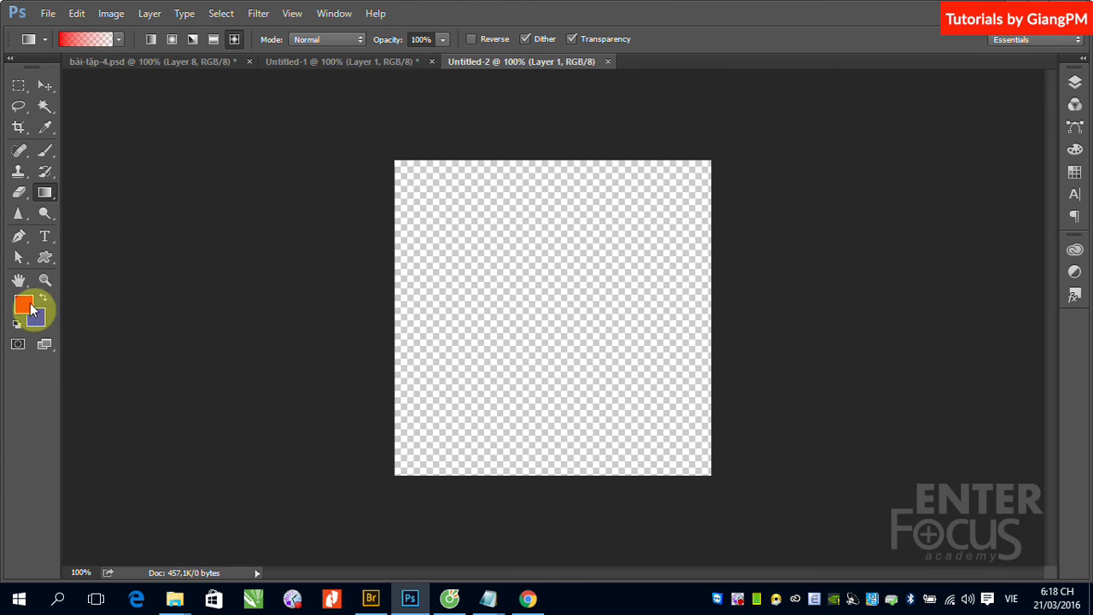
{"action": "left_click", "coordinate": [151, 38]}
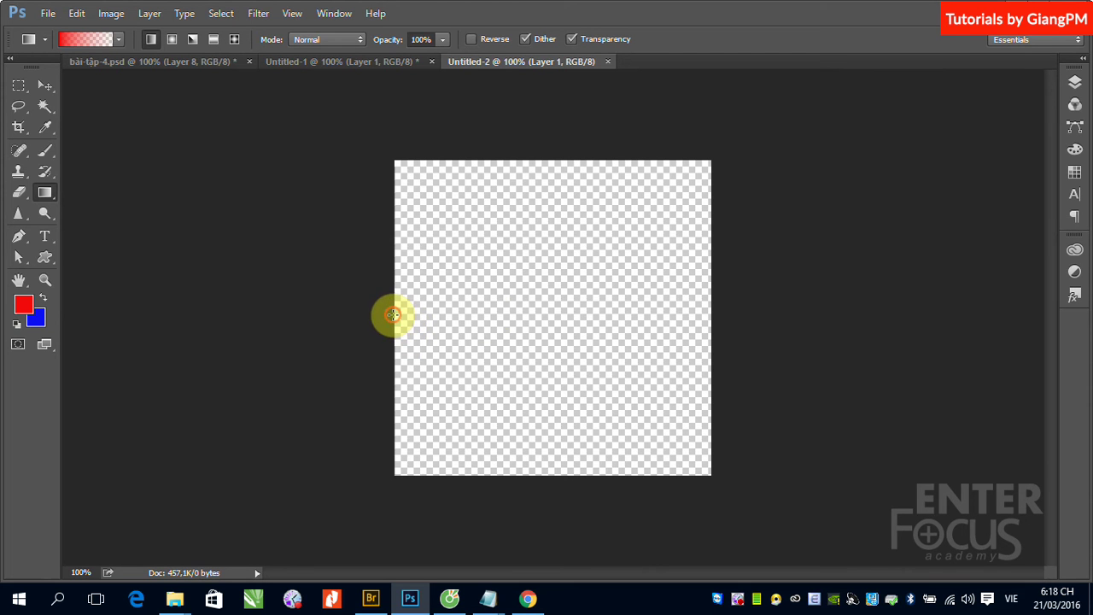
{"action": "left_click_drag", "start_coordinate": [395, 315], "coordinate": [679, 311]}
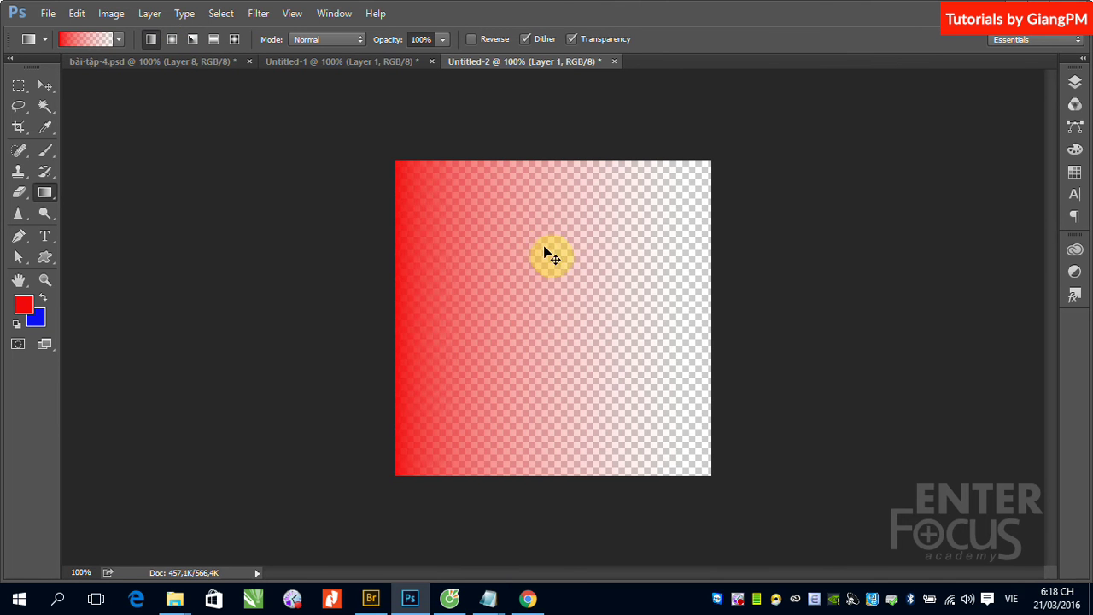
{"action": "key", "text": "ctrl+z"}
{"action": "left_click", "coordinate": [172, 40]}
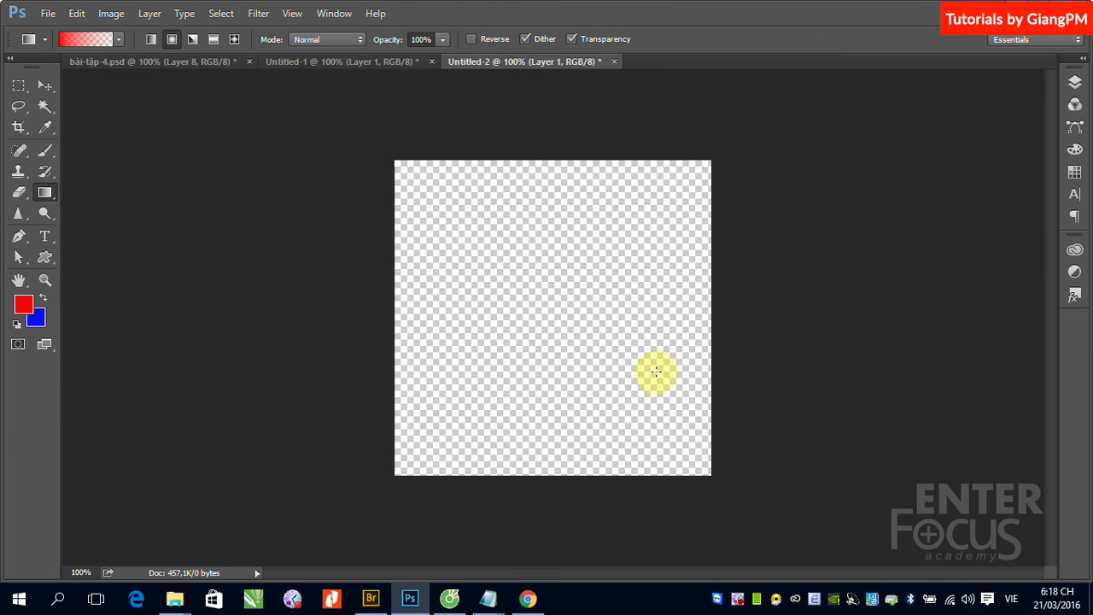
{"action": "left_click_drag", "start_coordinate": [547, 314], "coordinate": [709, 314]}
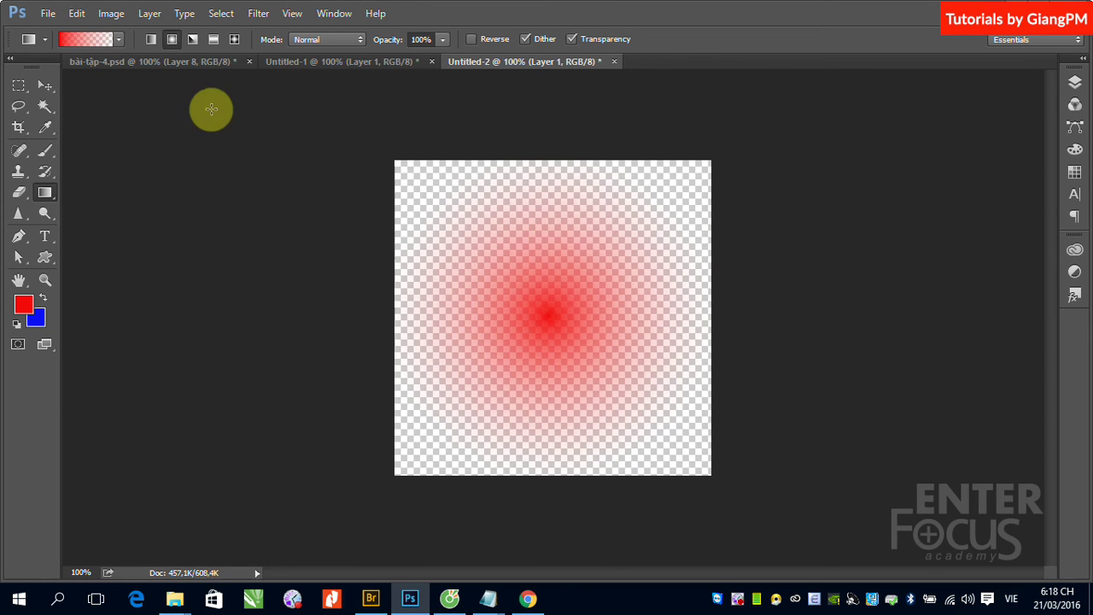
- Replace the radial gradient with a trial angle gradient, then a reflected one, from the canvas centre
{"action": "key", "text": "ctrl+z"}
{"action": "left_click", "coordinate": [193, 42]}
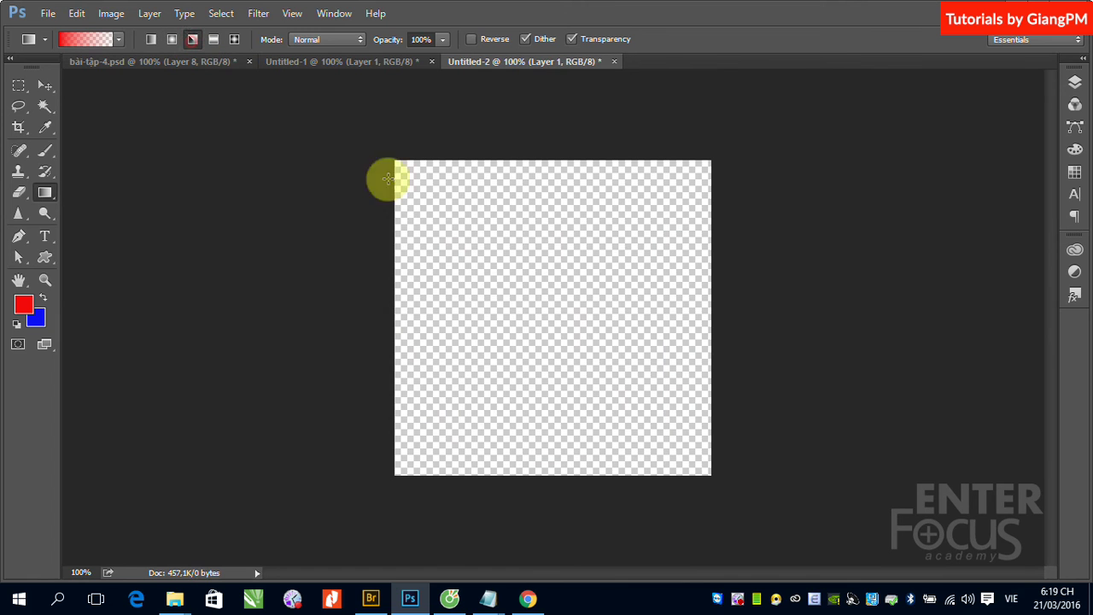
{"action": "left_click_drag", "start_coordinate": [546, 316], "coordinate": [730, 314]}
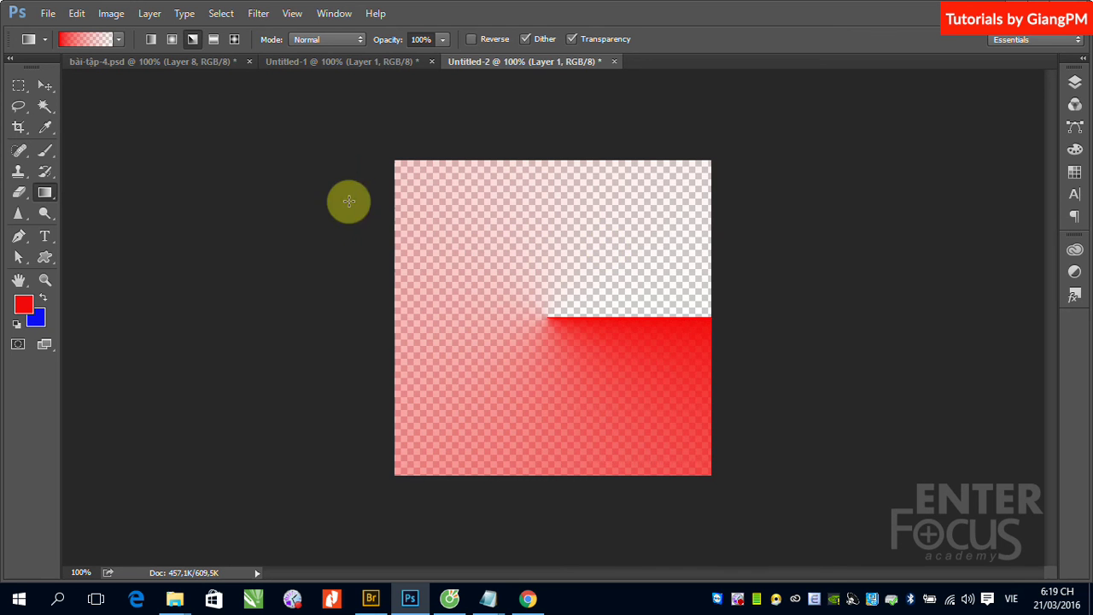
{"action": "key", "text": "ctrl+z"}
{"action": "left_click", "coordinate": [213, 39]}
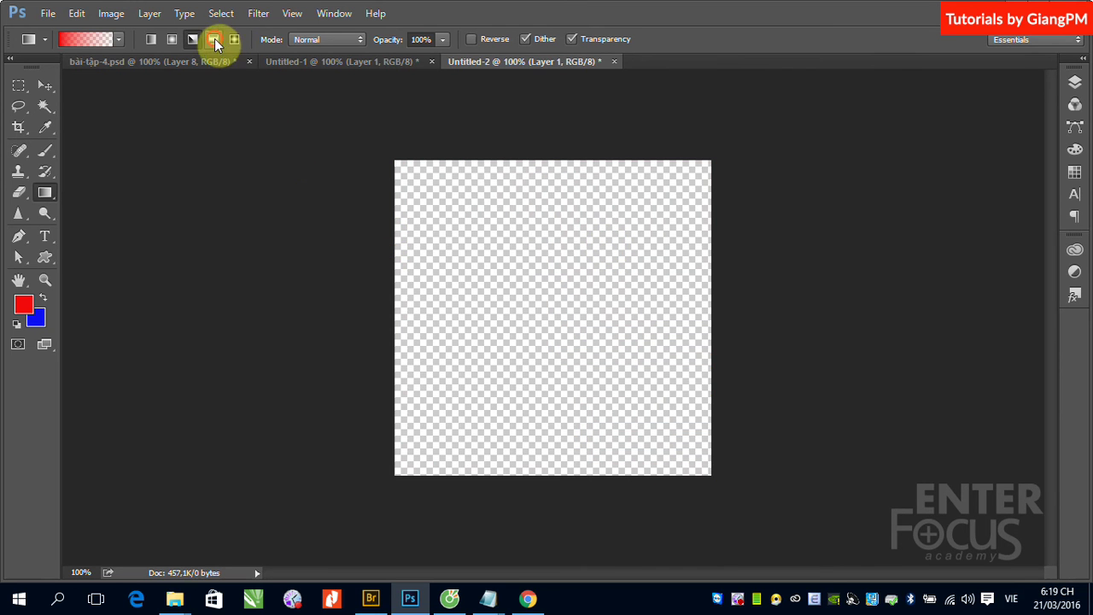
{"action": "left_click_drag", "start_coordinate": [543, 319], "coordinate": [755, 323]}
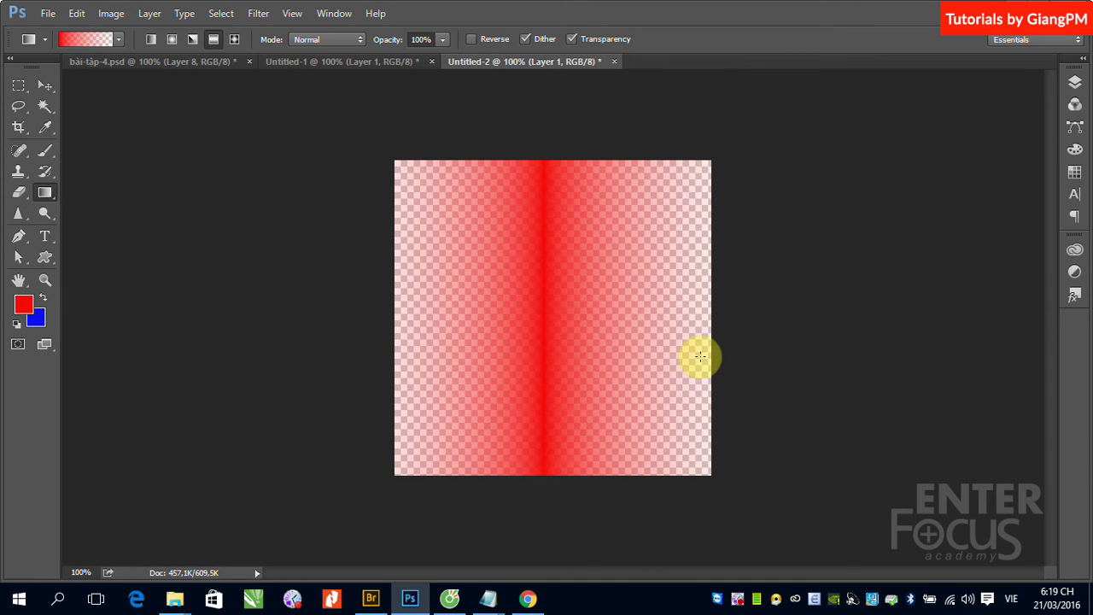
- Undo the reflected gradient and draw a red diamond gradient from the canvas centre
{"action": "key", "text": "ctrl+z"}
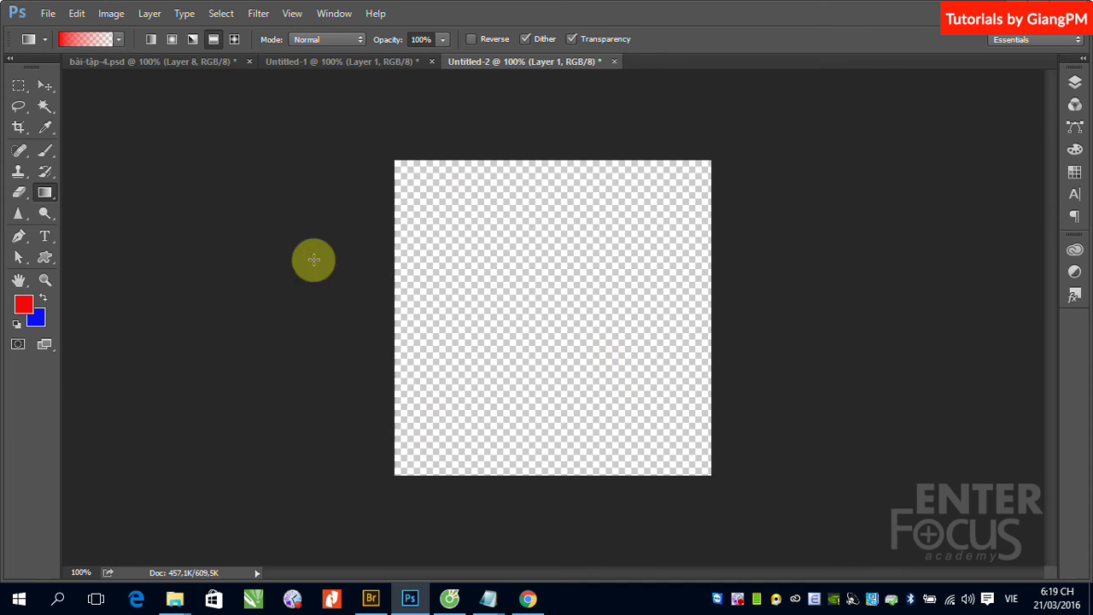
{"action": "left_click", "coordinate": [235, 40]}
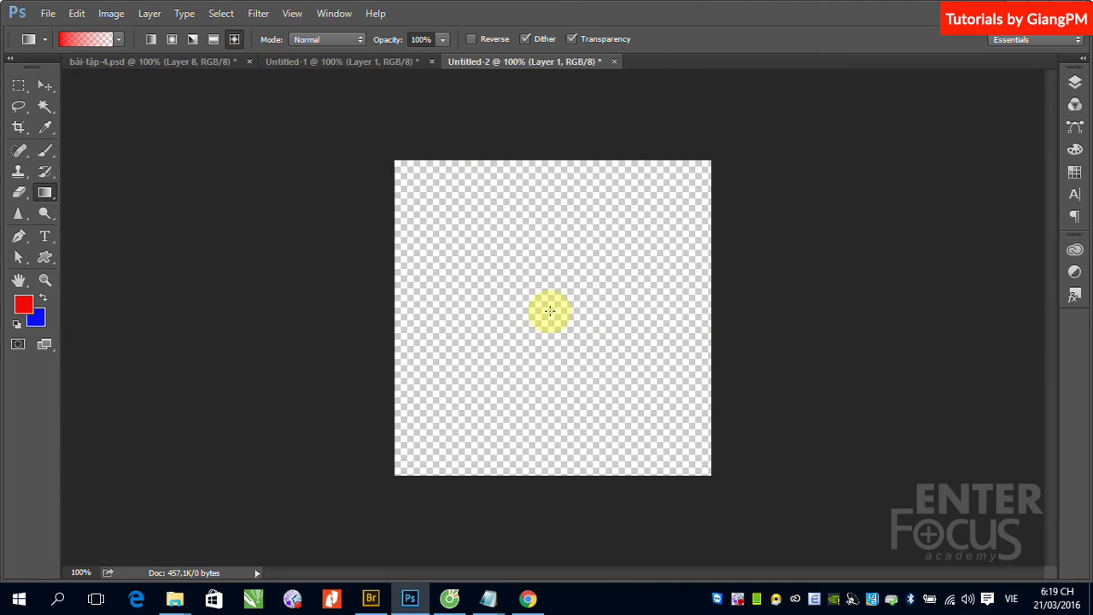
{"action": "left_click_drag", "start_coordinate": [555, 308], "coordinate": [732, 308]}
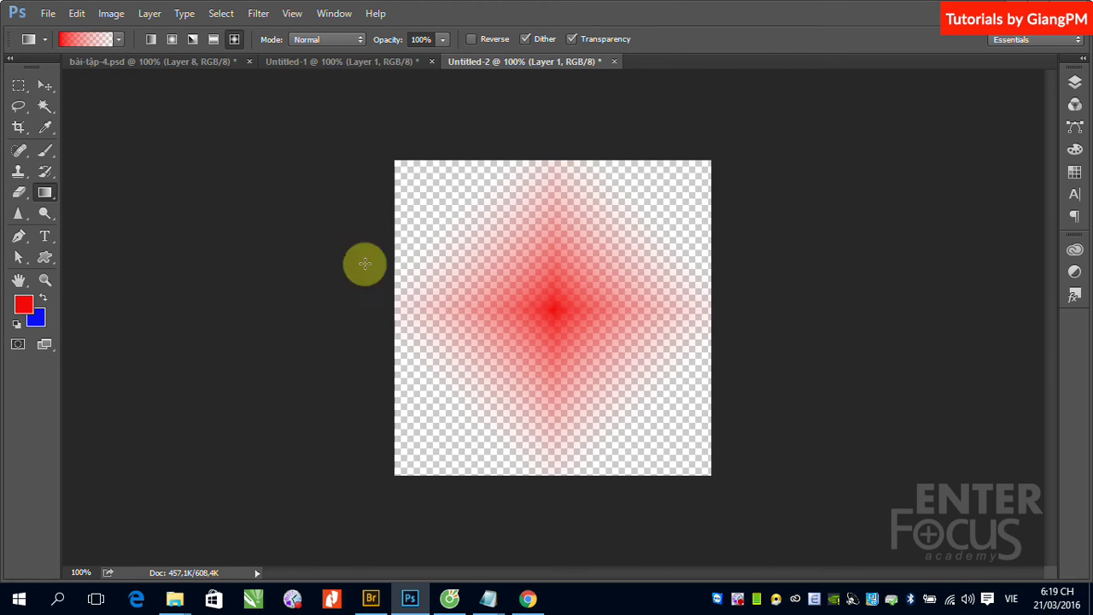
- Switch to the Black, White gradient preset and redraw the diamond gradient in black and white
{"action": "left_click", "coordinate": [118, 40]}
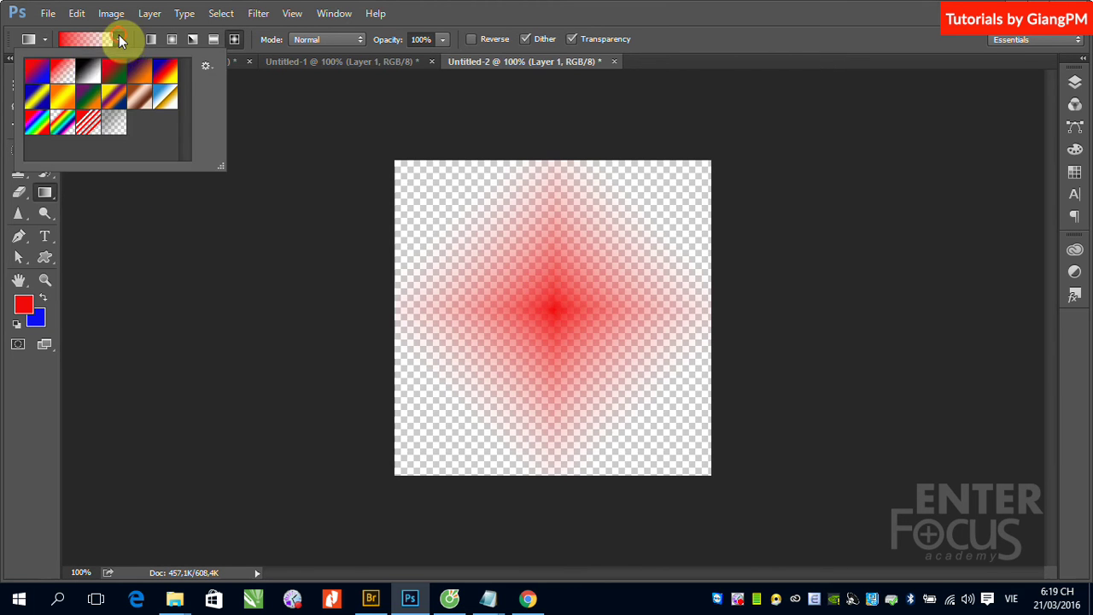
{"action": "left_click", "coordinate": [92, 74]}
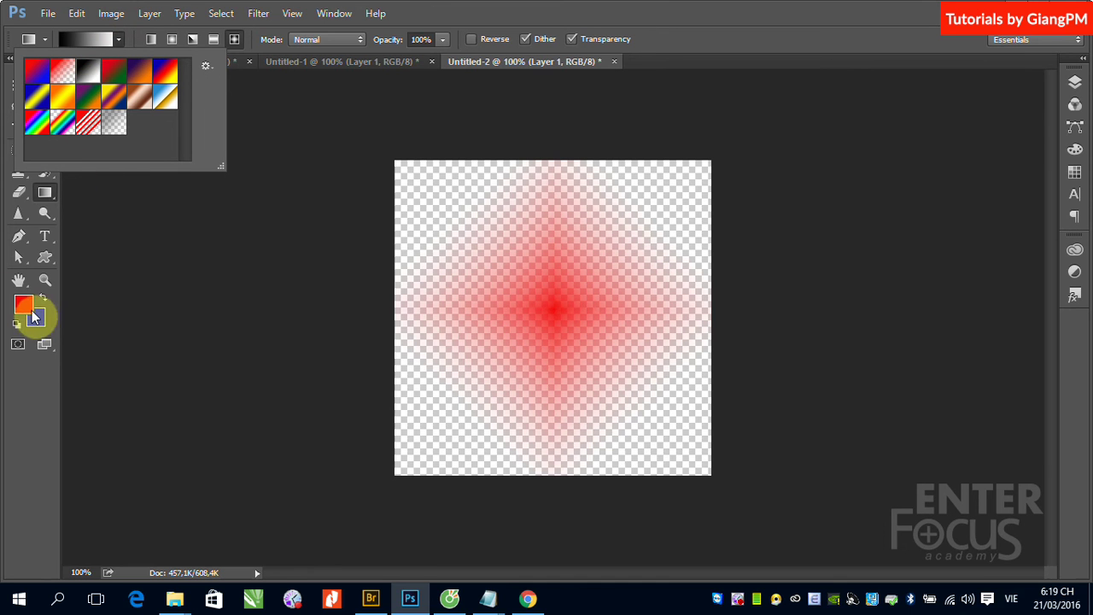
{"action": "key", "text": "x"}
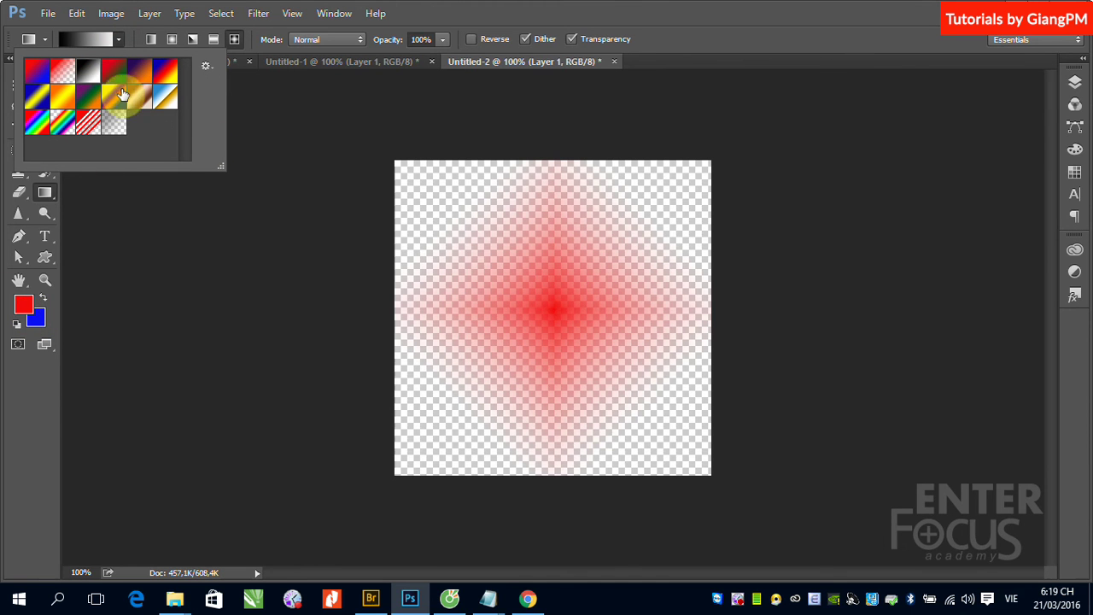
{"action": "left_click", "coordinate": [524, 51]}
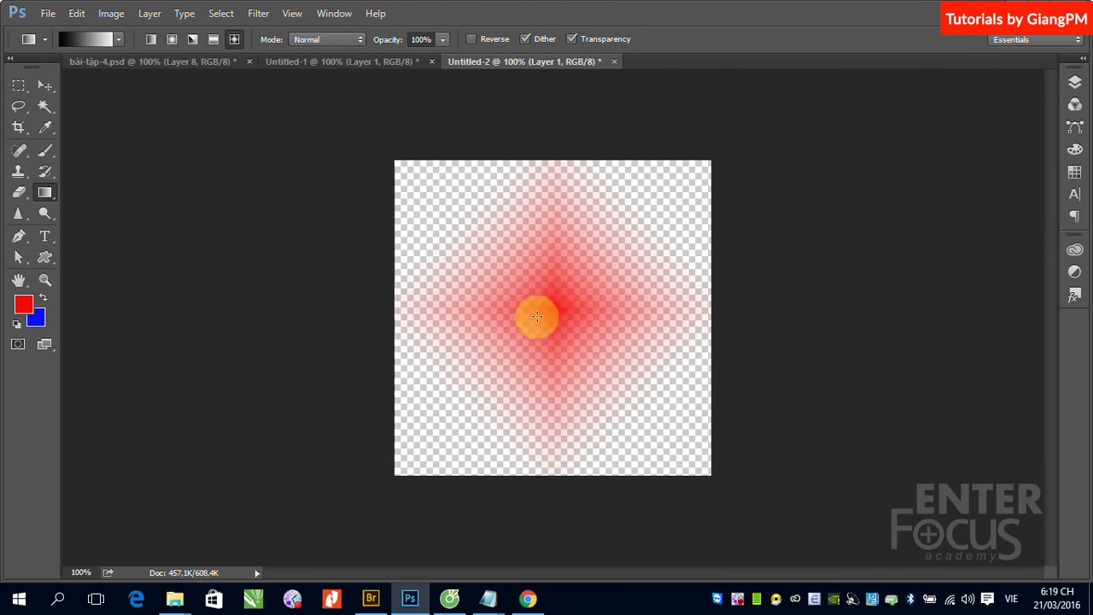
{"action": "left_click_drag", "start_coordinate": [553, 312], "coordinate": [725, 315]}
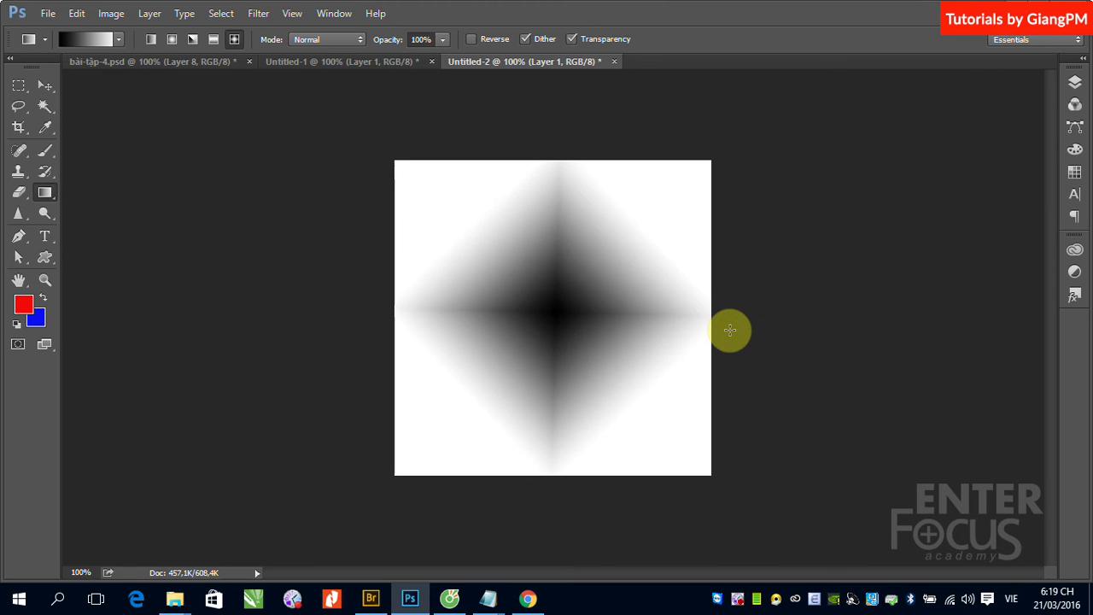
- Draw black-to-white linear, radial and angle gradients, ending with a black-centred reflected gradient
{"action": "left_click", "coordinate": [156, 40]}
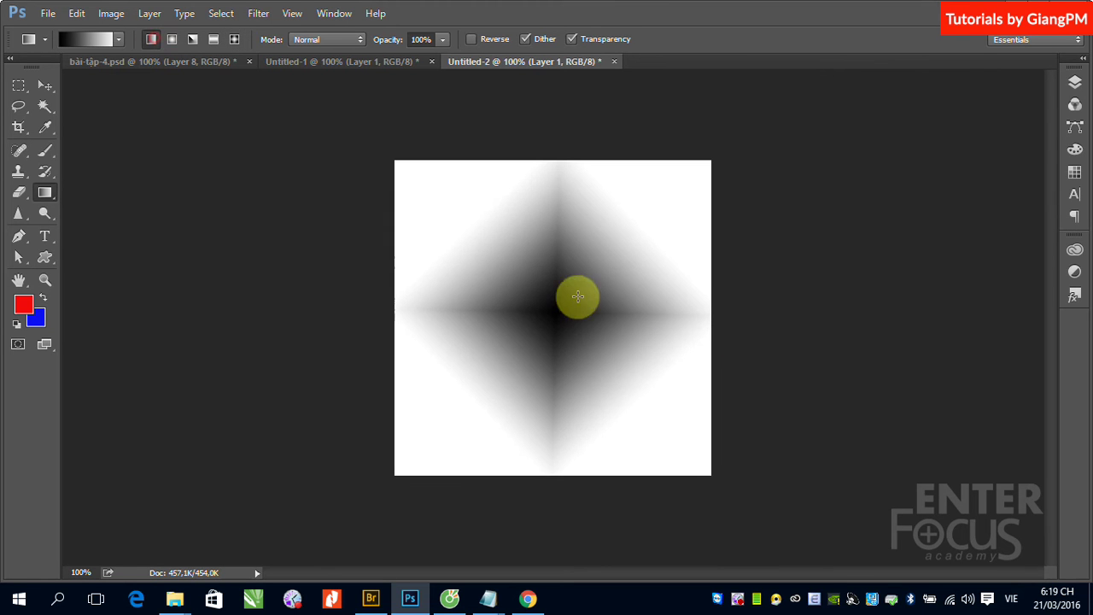
{"action": "left_click_drag", "start_coordinate": [555, 296], "coordinate": [698, 296]}
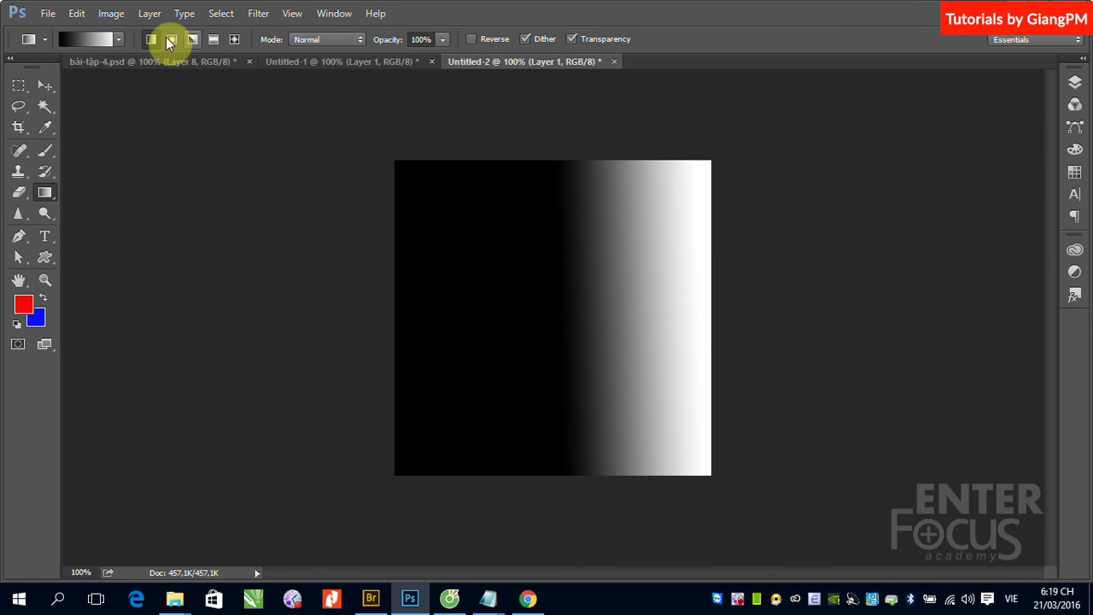
{"action": "left_click", "coordinate": [171, 39]}
{"action": "left_click_drag", "start_coordinate": [554, 336], "coordinate": [694, 335]}
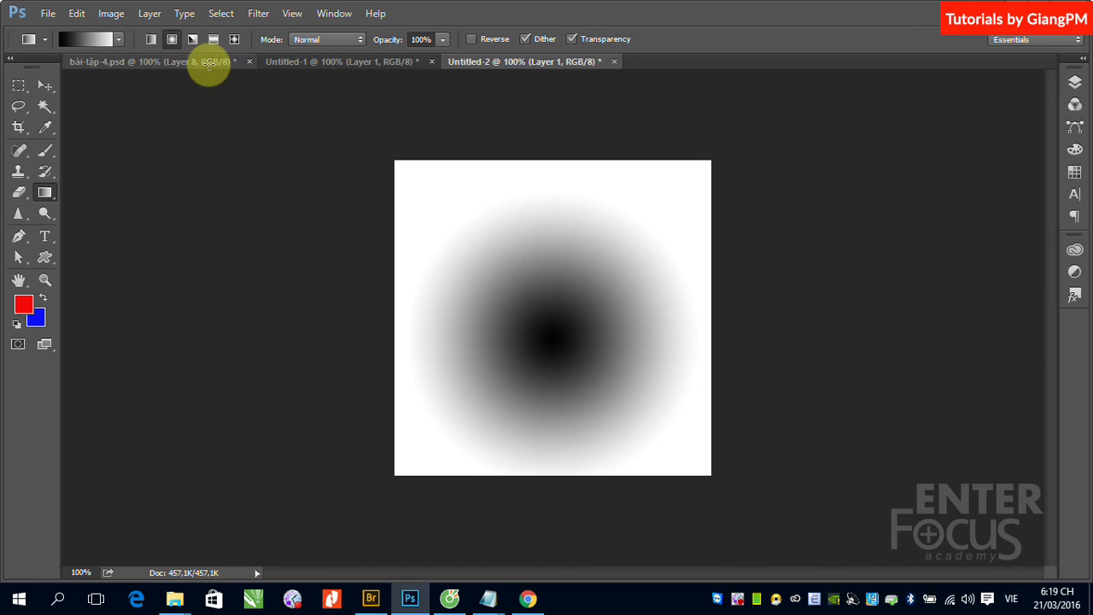
{"action": "left_click", "coordinate": [192, 39]}
{"action": "left_click_drag", "start_coordinate": [566, 270], "coordinate": [774, 293]}
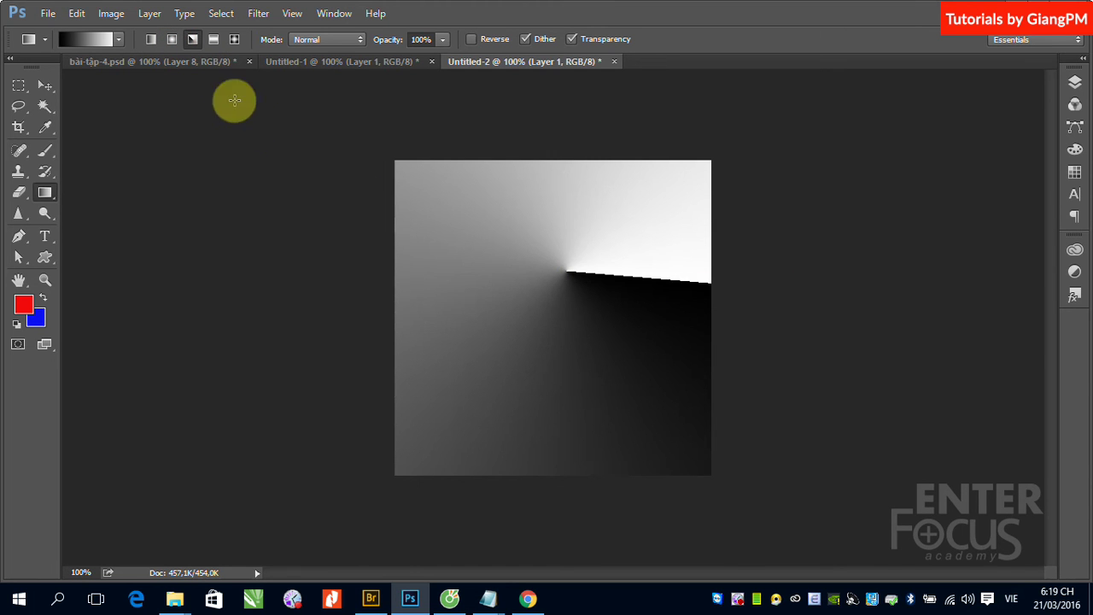
{"action": "left_click", "coordinate": [213, 39]}
{"action": "left_click_drag", "start_coordinate": [555, 336], "coordinate": [778, 339]}
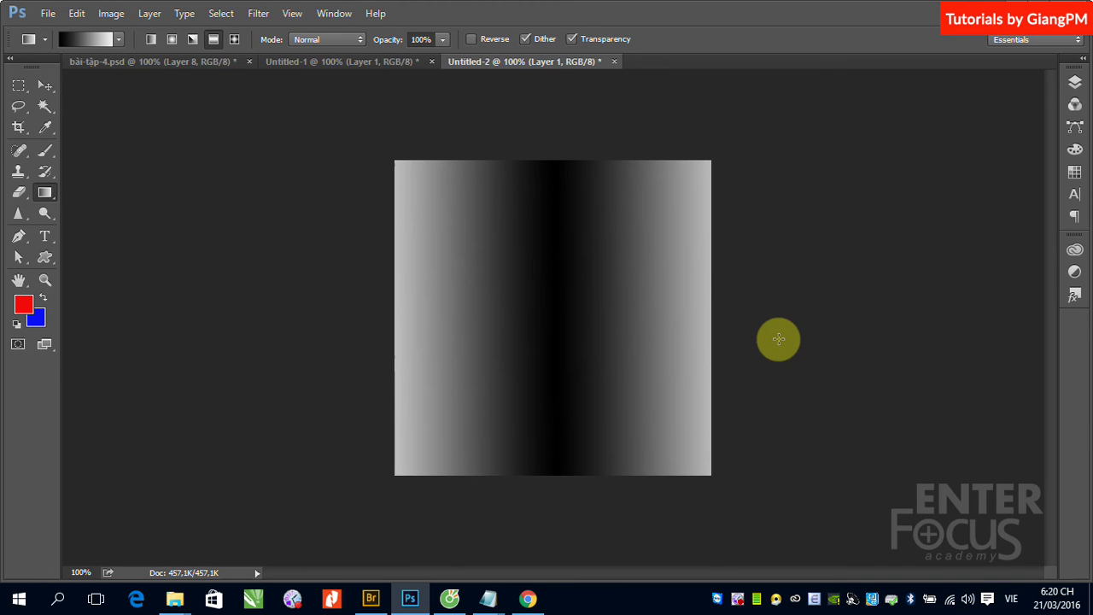
- Redraw the reflected gradient using the violet-to-orange preset
{"action": "left_click", "coordinate": [119, 41]}
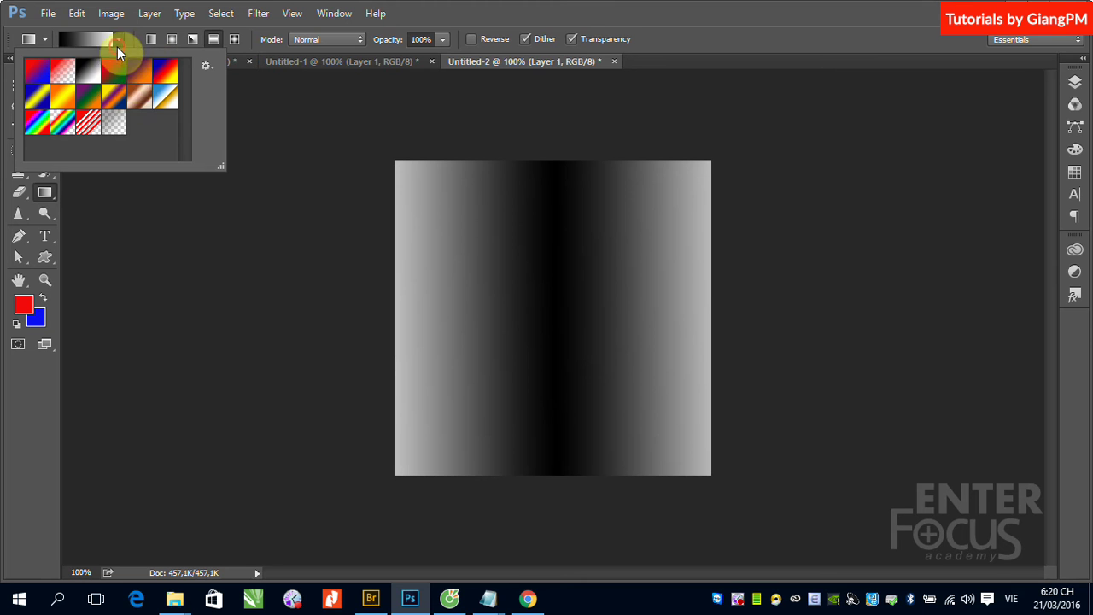
{"action": "left_click", "coordinate": [135, 85]}
{"action": "left_click_drag", "start_coordinate": [559, 324], "coordinate": [714, 319]}
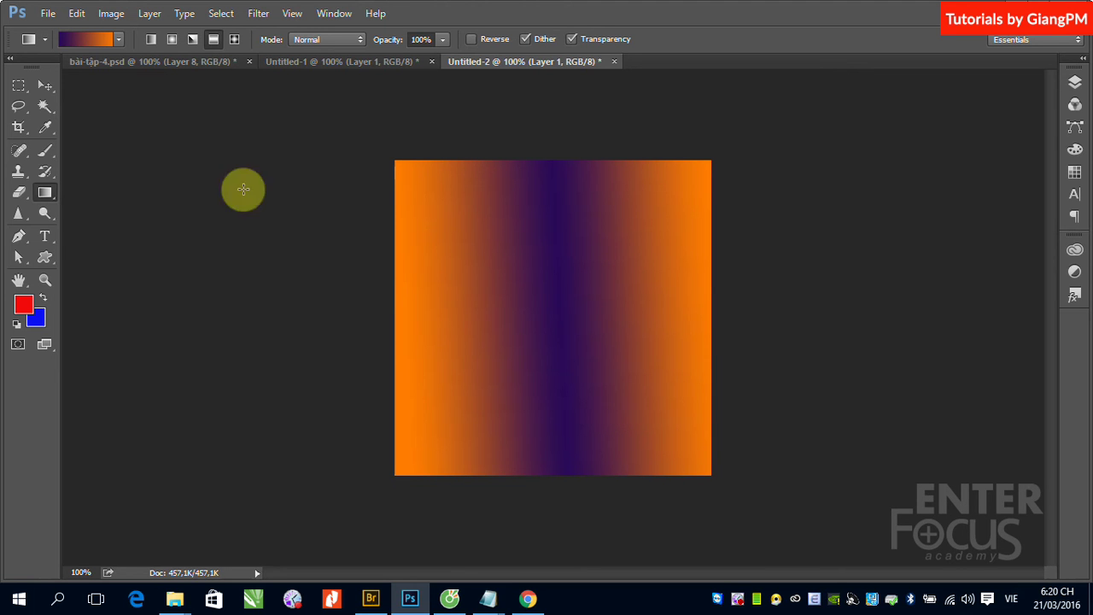
- Choose Metals from the gradient presets' gear menu to bring up the replace prompt
{"action": "left_click", "coordinate": [118, 39]}
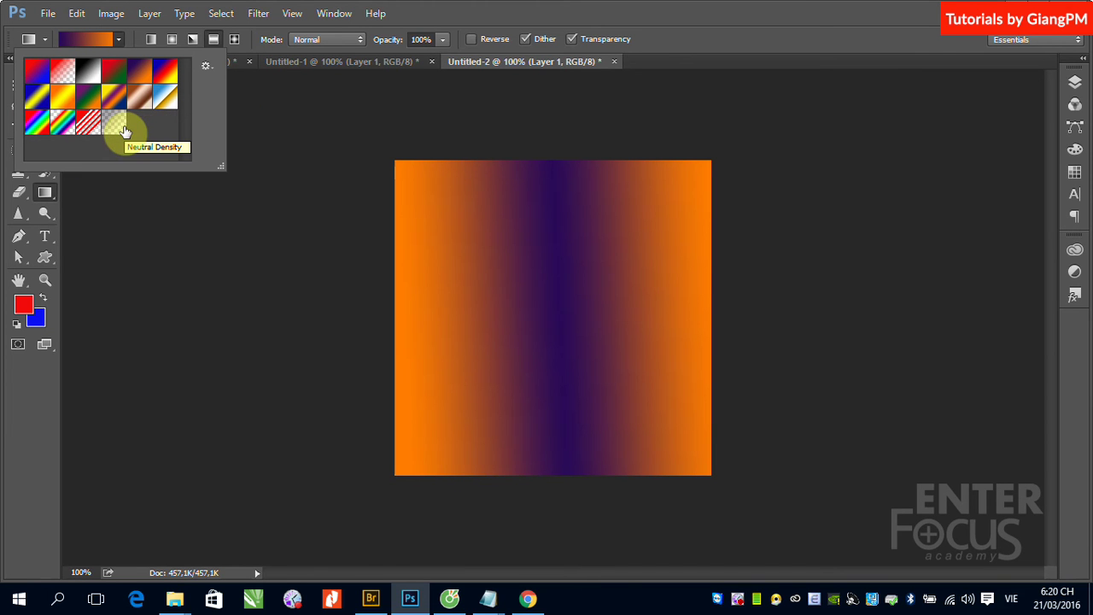
{"action": "mouse_move", "coordinate": [124, 130]}
{"action": "left_mouse_down"}
{"action": "mouse_move", "coordinate": [128, 116]}
{"action": "mouse_move", "coordinate": [142, 148]}
{"action": "mouse_move", "coordinate": [146, 134]}
{"action": "left_mouse_up"}
{"action": "mouse_move", "coordinate": [146, 134]}
{"action": "left_mouse_down"}
{"action": "mouse_move", "coordinate": [171, 97]}
{"action": "mouse_move", "coordinate": [192, 114]}
{"action": "left_mouse_up"}
{"action": "left_click", "coordinate": [213, 68]}
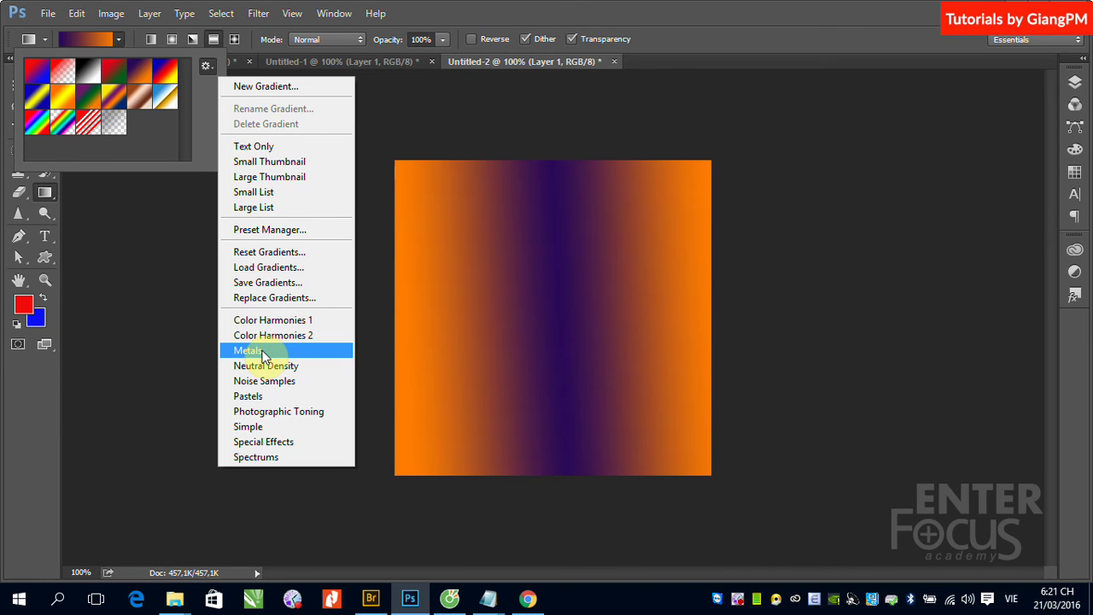
{"action": "left_click", "coordinate": [263, 351]}
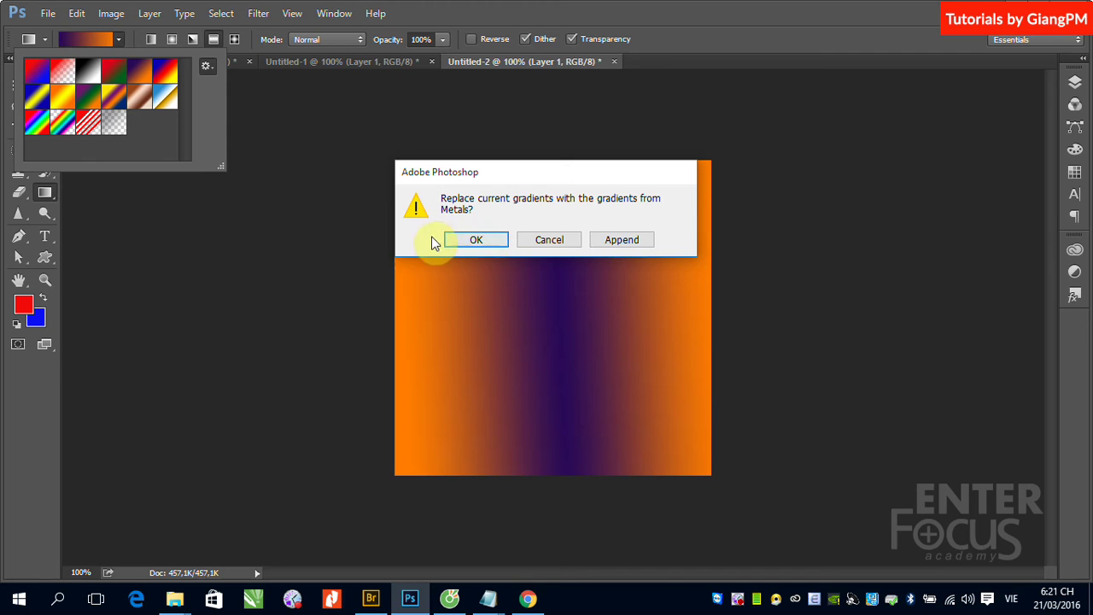
- Replace the presets with the Metals set and fill the canvas with the silver metal gradient
{"action": "left_click", "coordinate": [478, 240]}
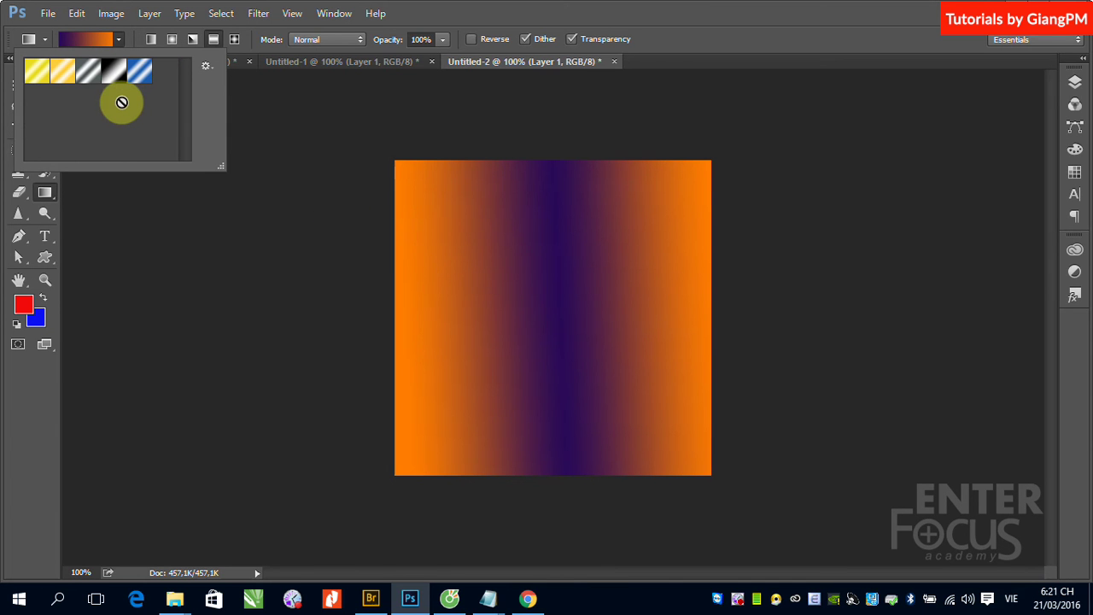
{"action": "left_click", "coordinate": [88, 75]}
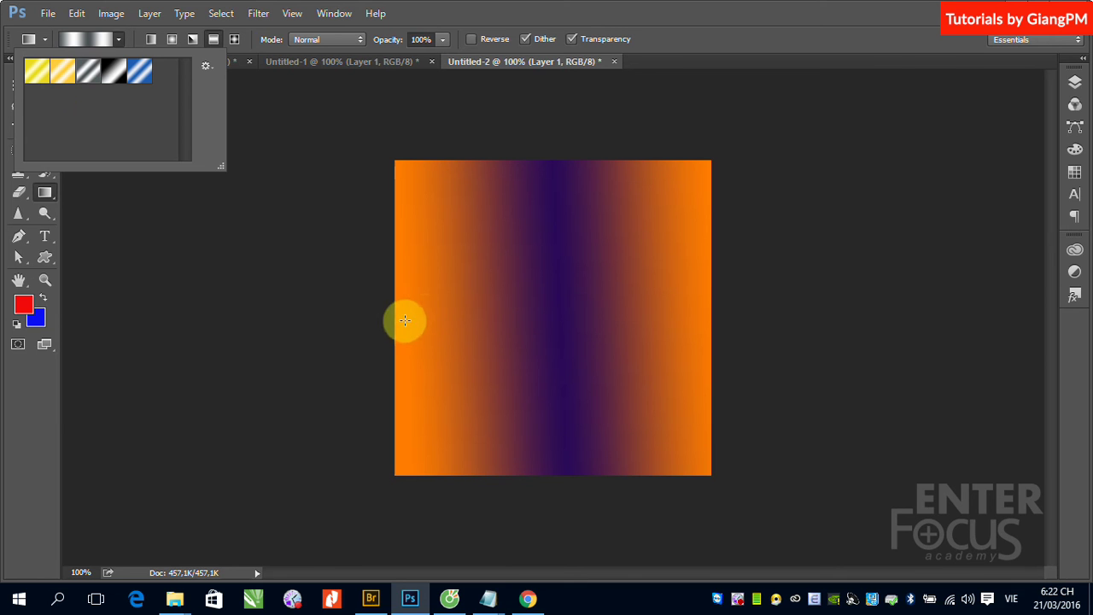
{"action": "left_click_drag", "start_coordinate": [405, 320], "coordinate": [709, 320]}
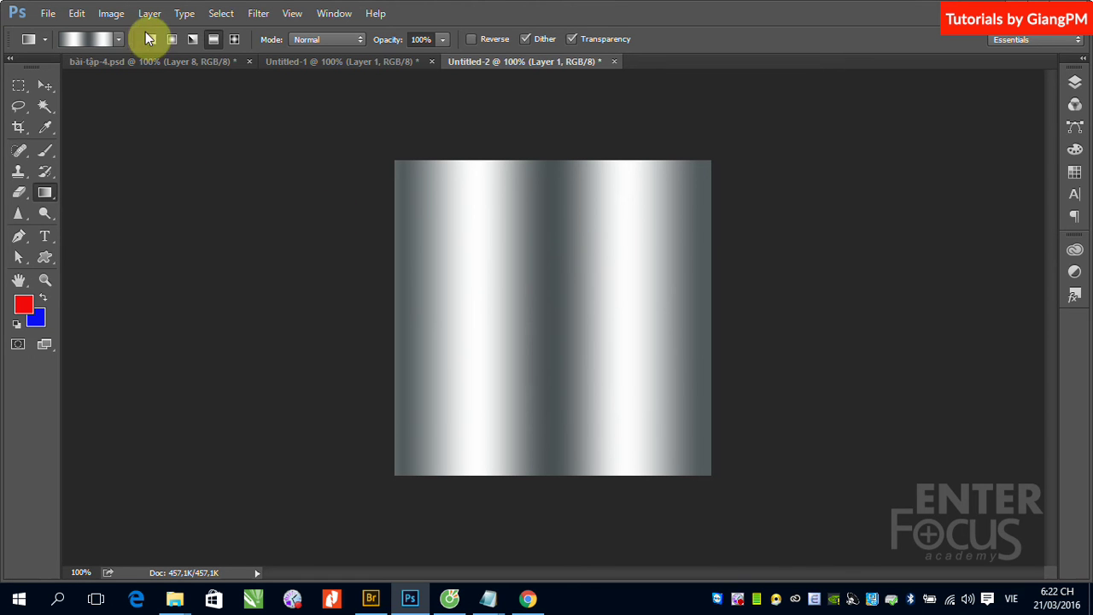
{"action": "left_click", "coordinate": [117, 39]}
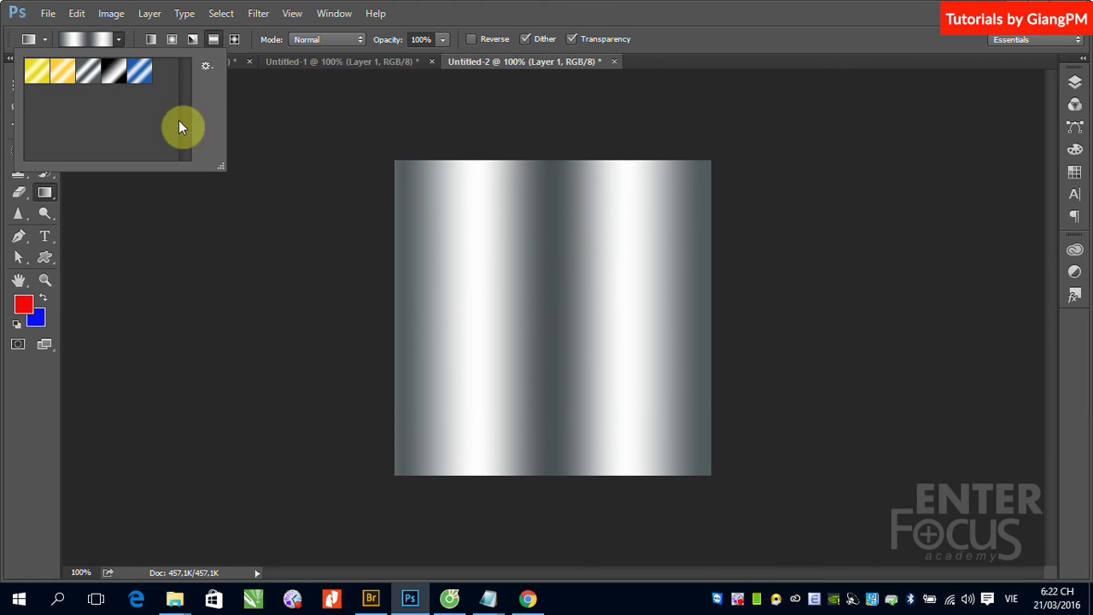
{"action": "left_click", "coordinate": [207, 67]}
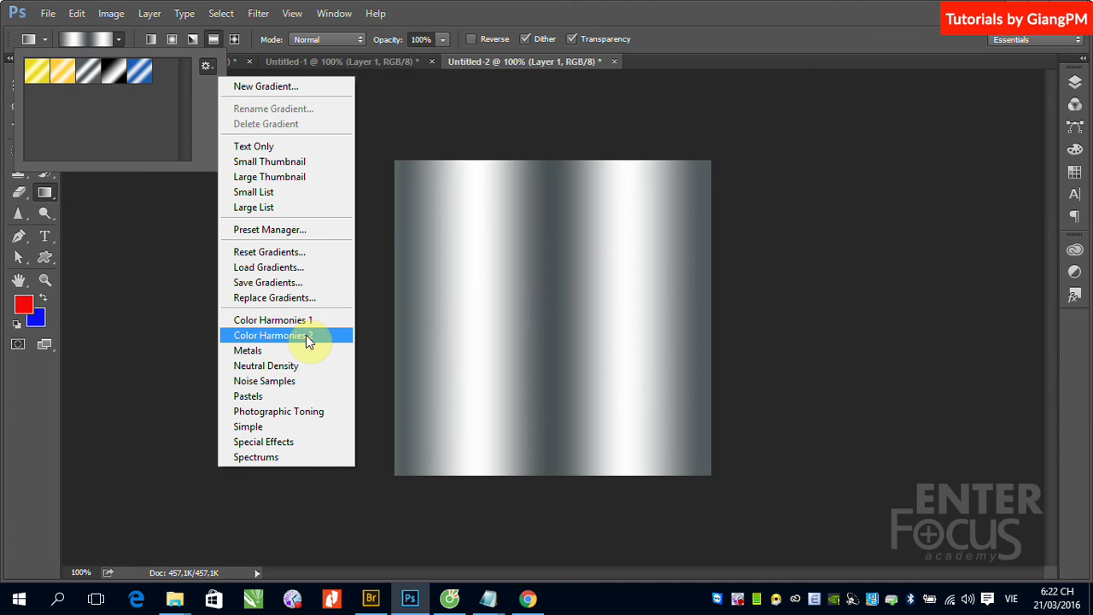
- Replace presets with the Pastels set and fill the canvas with the Yellow, Pink, Green gradient
{"action": "left_click", "coordinate": [261, 398]}
{"action": "left_click", "coordinate": [486, 238]}
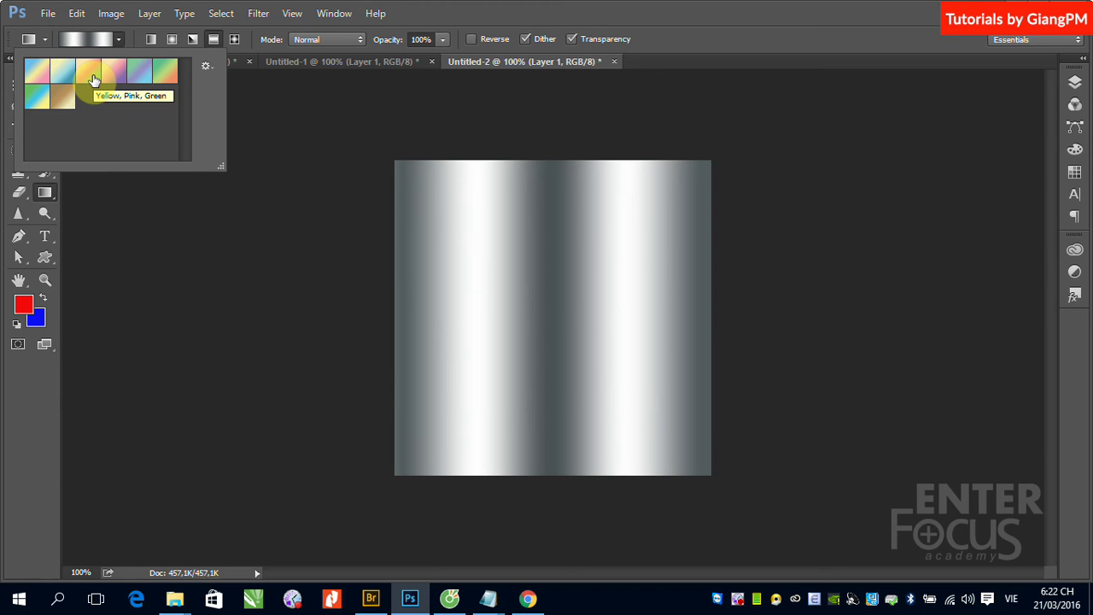
{"action": "left_click", "coordinate": [94, 80]}
{"action": "left_click_drag", "start_coordinate": [540, 313], "coordinate": [702, 319]}
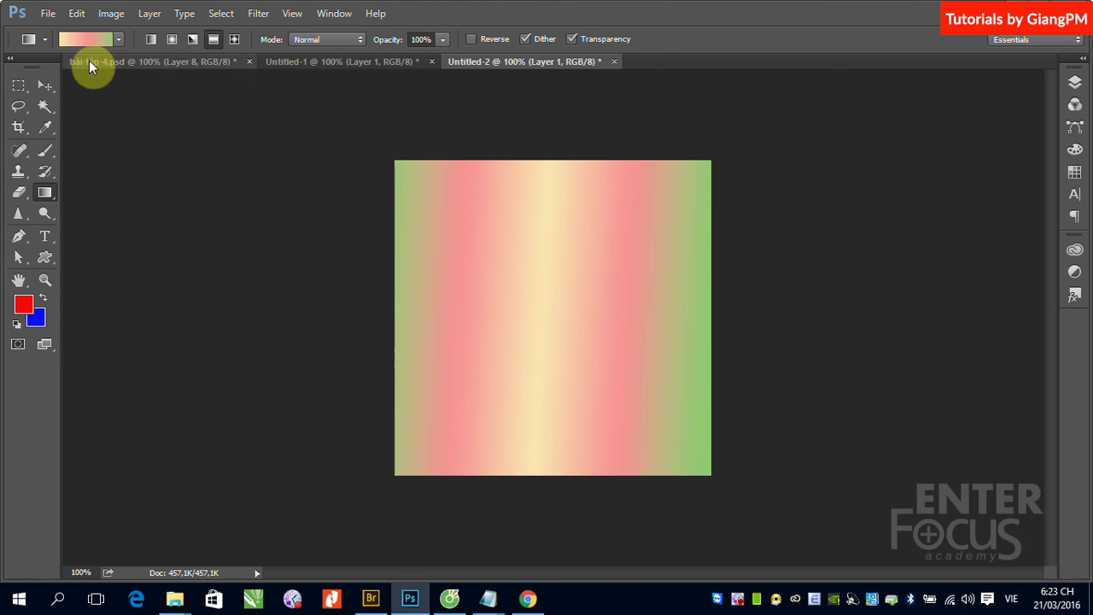
{"action": "left_click", "coordinate": [119, 40]}
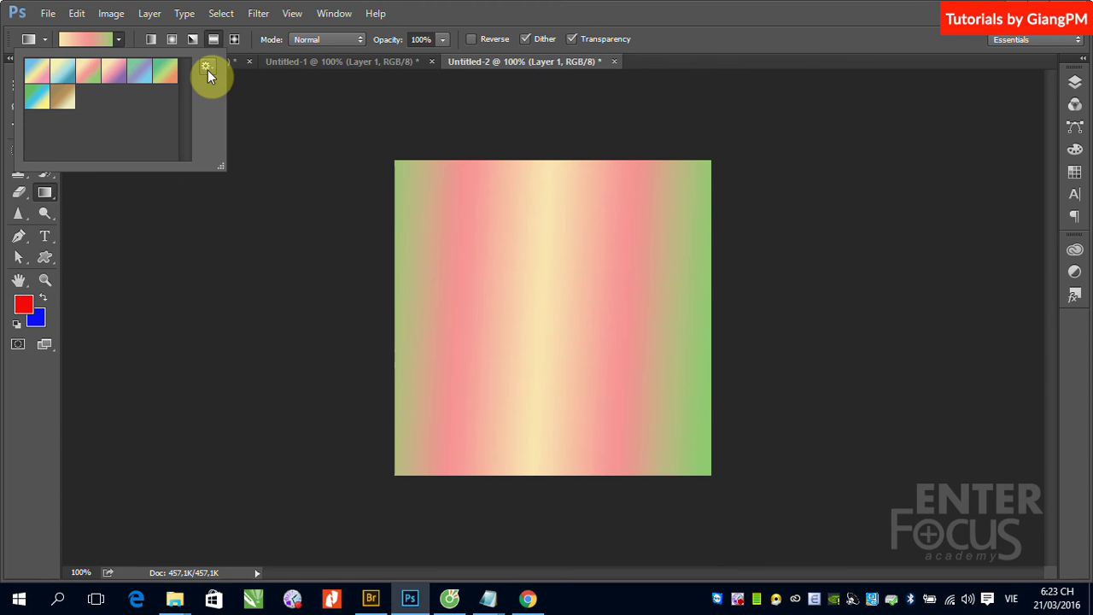
{"action": "left_click", "coordinate": [206, 66]}
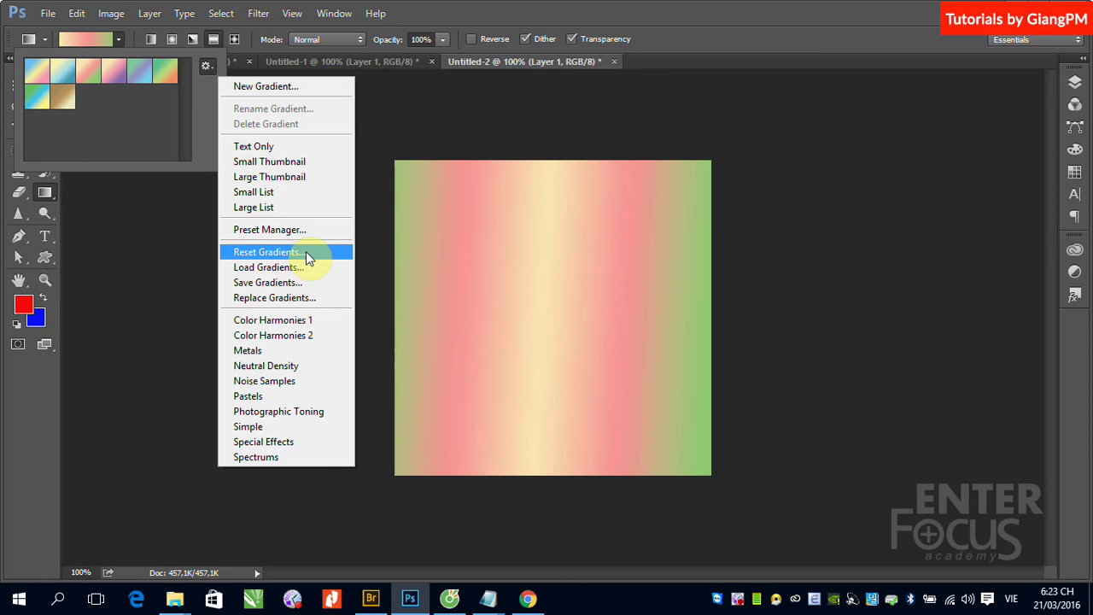
- Reset the gradient presets to the defaults and close the presets list
{"action": "left_click", "coordinate": [307, 255]}
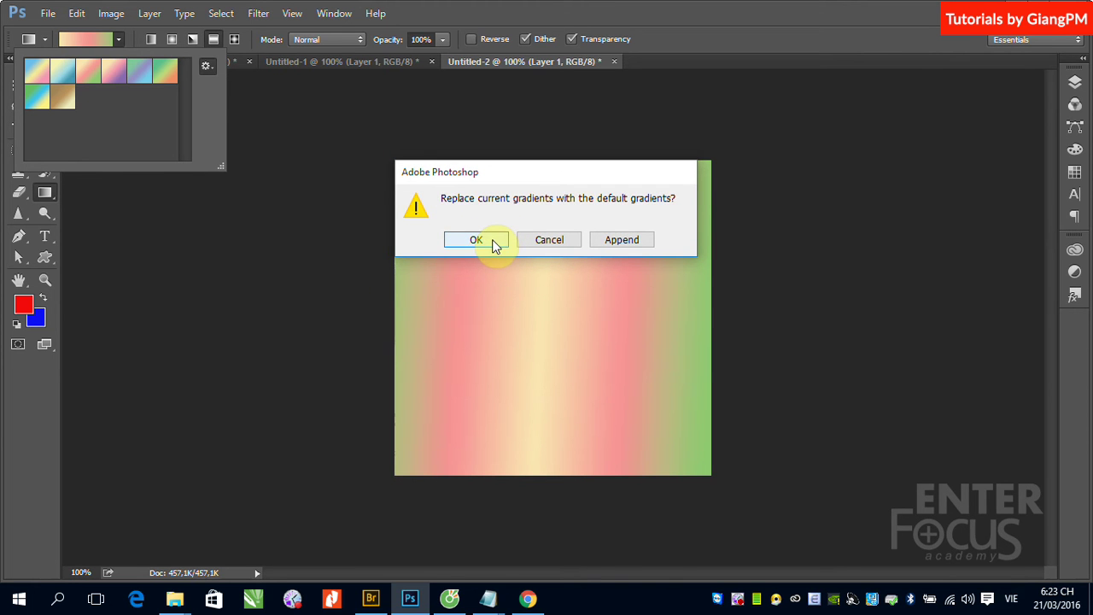
{"action": "left_click", "coordinate": [476, 240]}
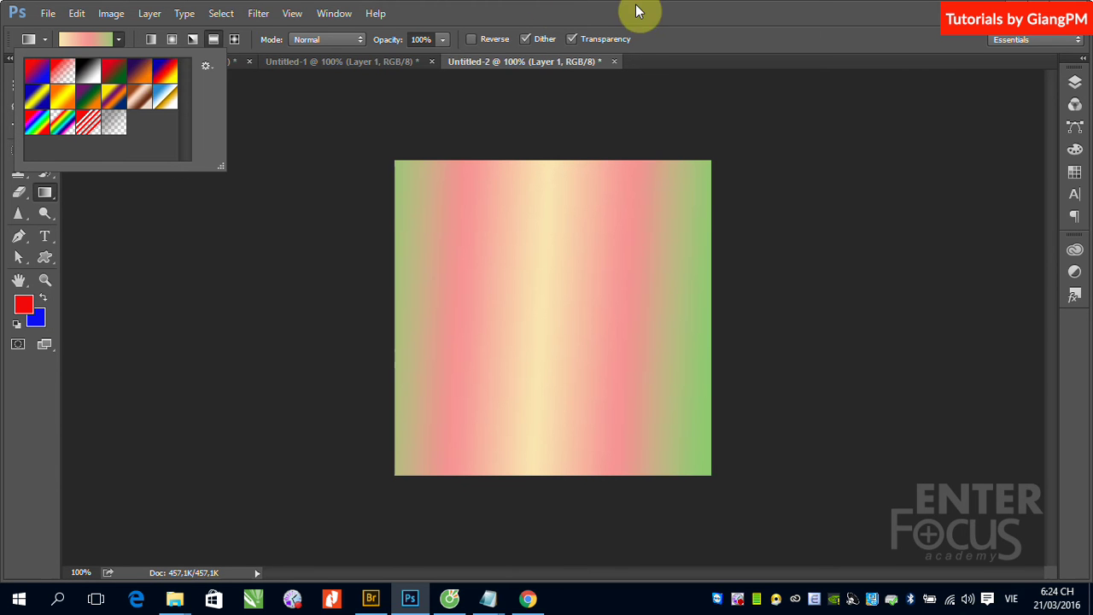
{"action": "left_click", "coordinate": [641, 12]}
{"action": "left_click", "coordinate": [119, 40]}
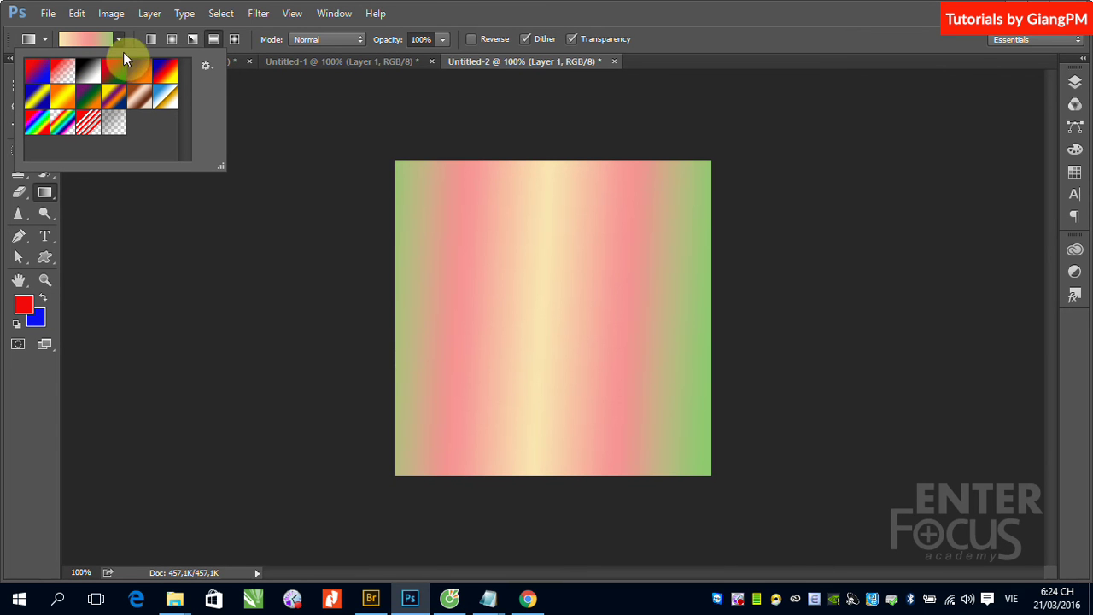
{"action": "left_click", "coordinate": [461, 14]}
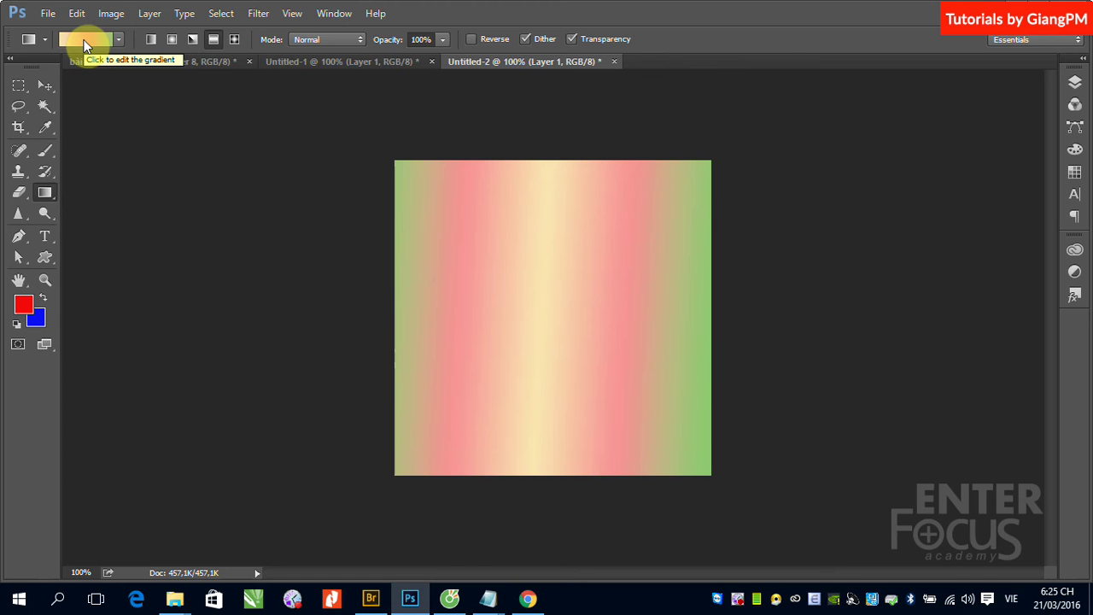
- In the Gradient Editor, try Foreground to Transparent and Black, White, then settle on Foreground to Background
{"action": "left_click", "coordinate": [83, 40]}
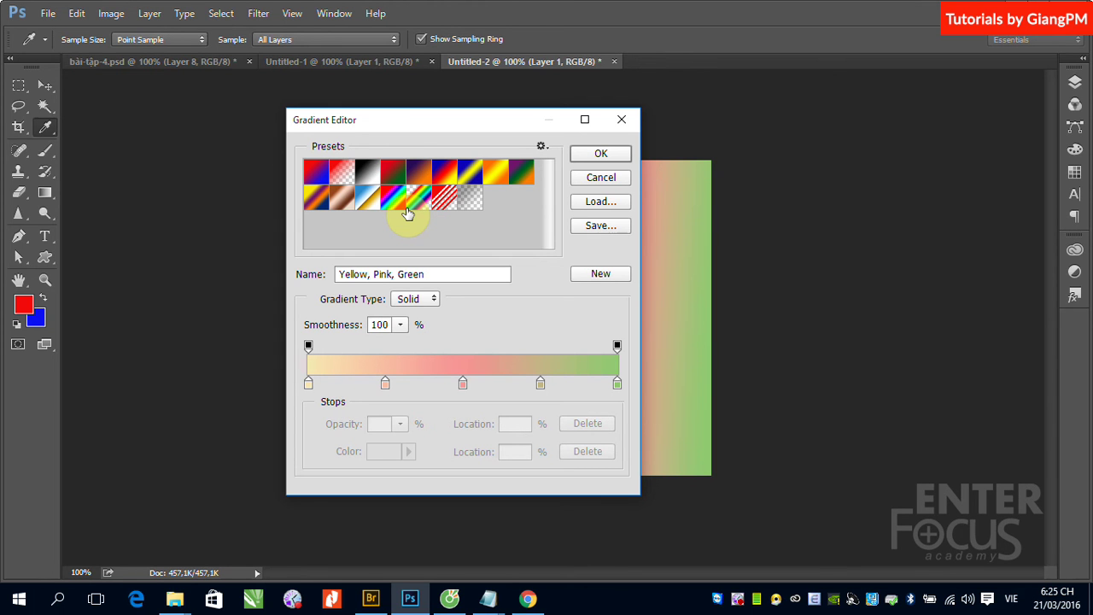
{"action": "left_click", "coordinate": [316, 175]}
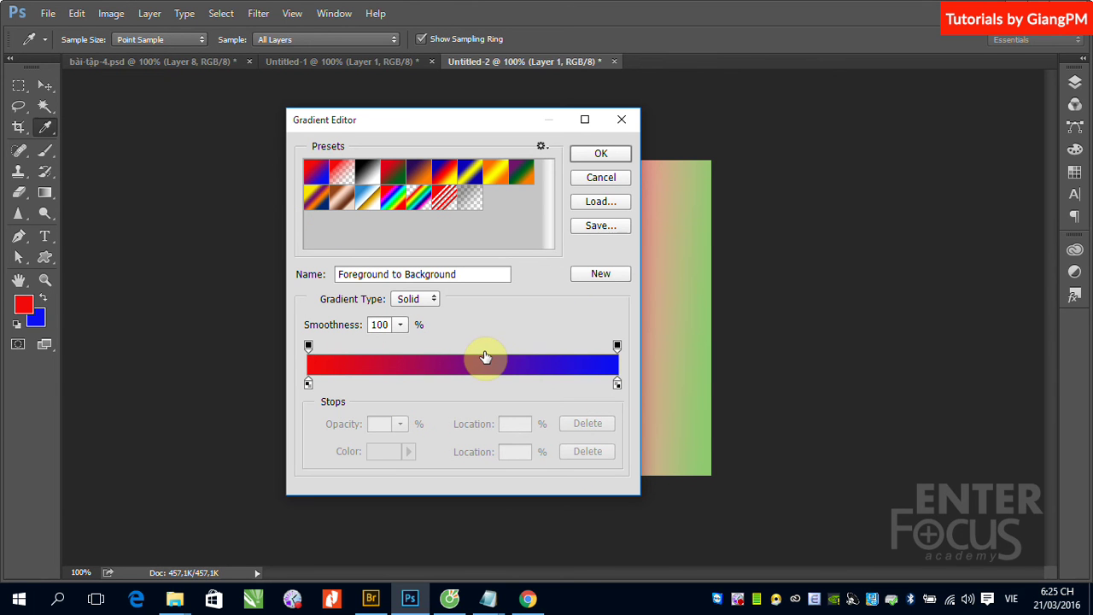
{"action": "left_click", "coordinate": [342, 172]}
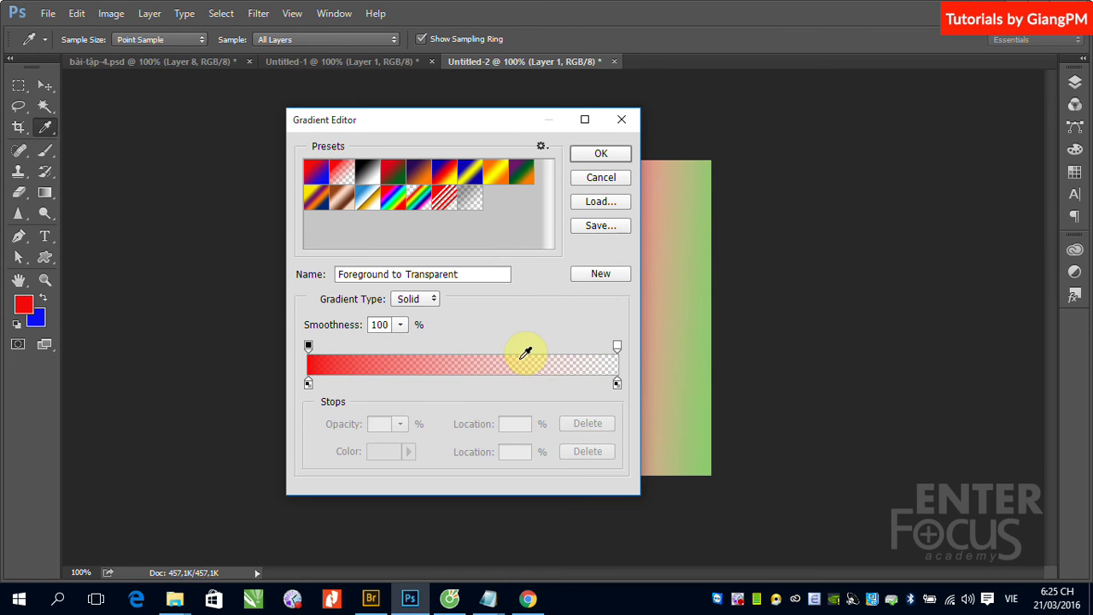
{"action": "left_click", "coordinate": [368, 173]}
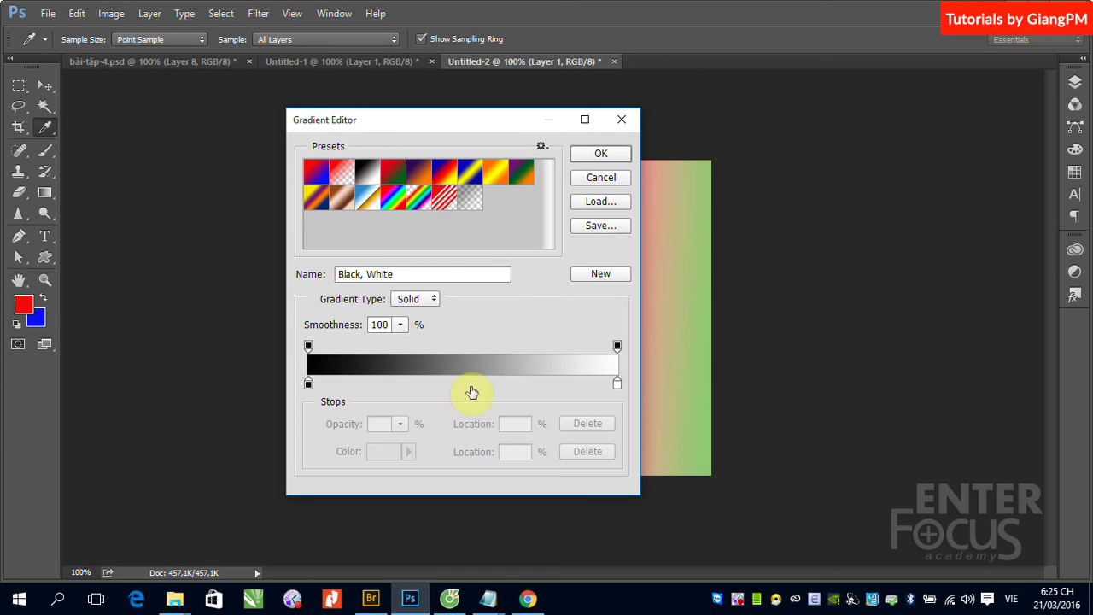
{"action": "left_click", "coordinate": [316, 173]}
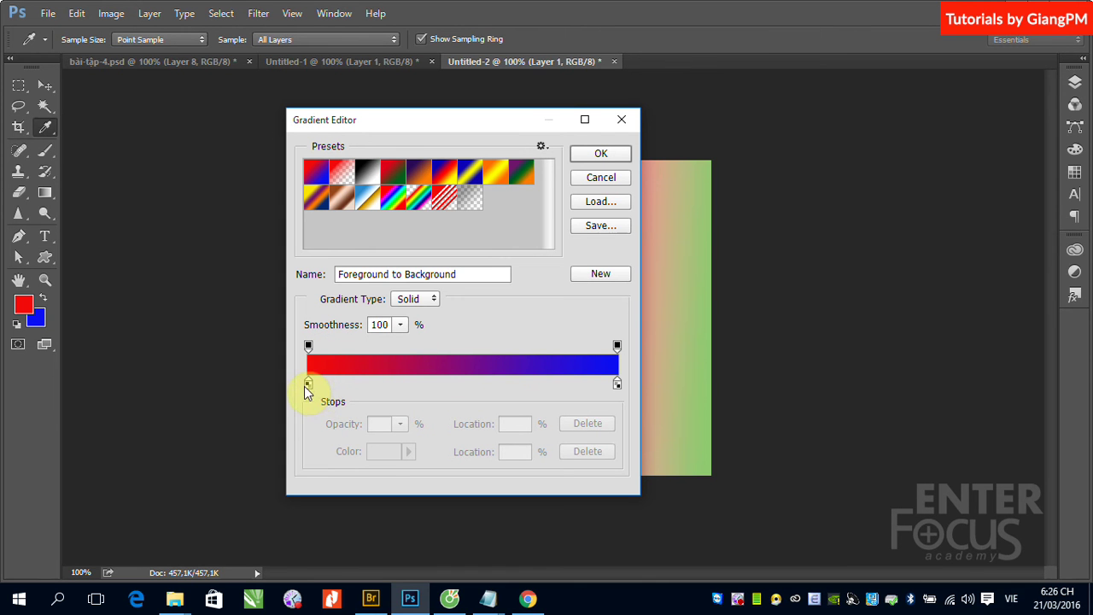
- Inspect the red and blue colour stops, then drag the blue stop inward to about 81%
{"action": "left_click", "coordinate": [309, 384]}
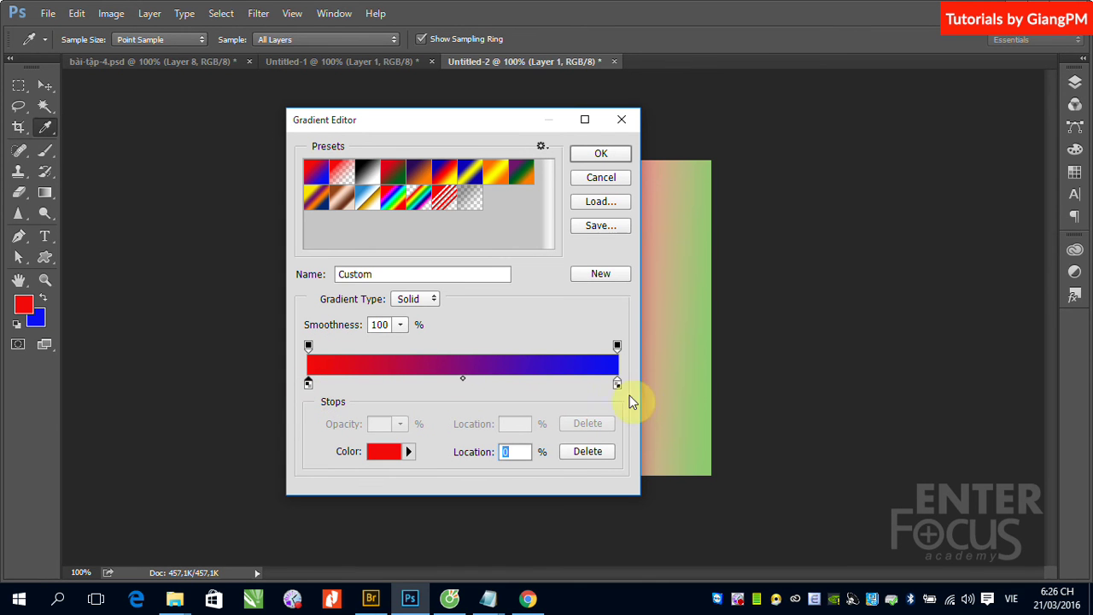
{"action": "left_click", "coordinate": [617, 385]}
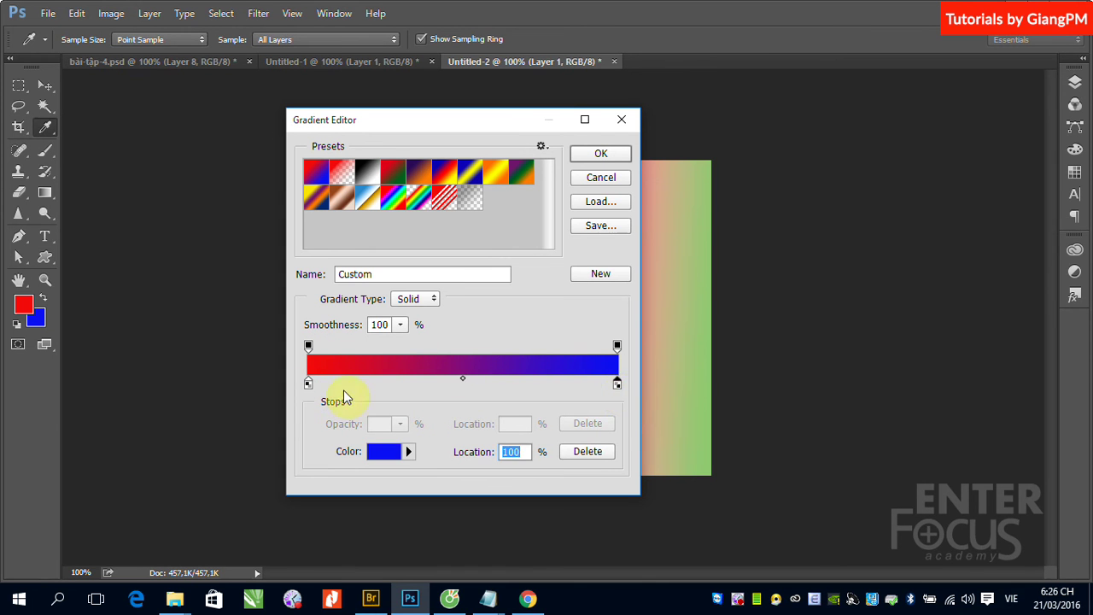
{"action": "left_click", "coordinate": [307, 386]}
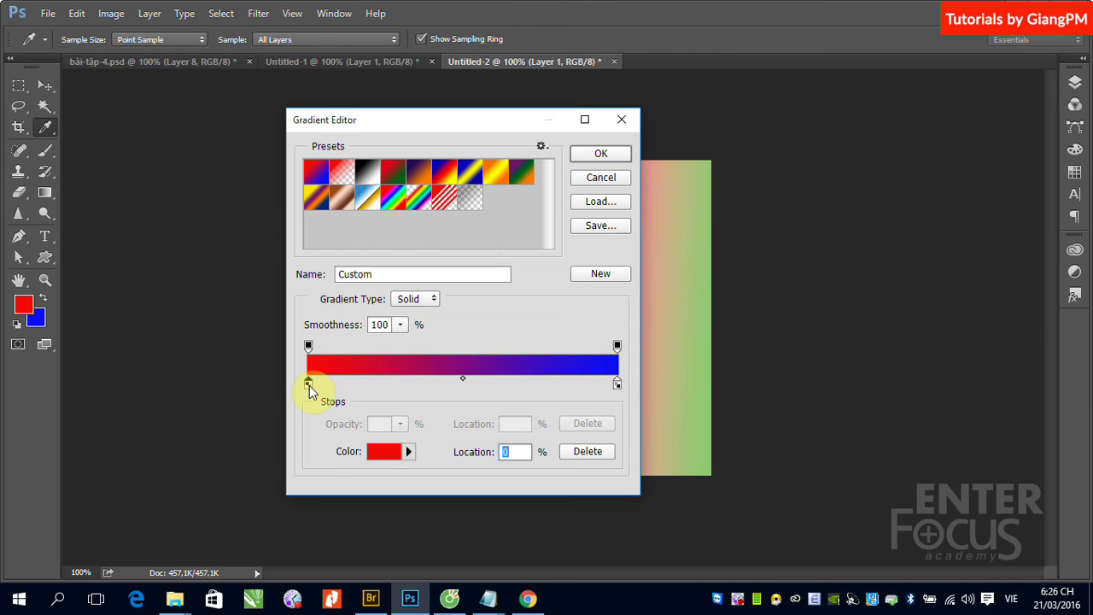
{"action": "left_click", "coordinate": [618, 385]}
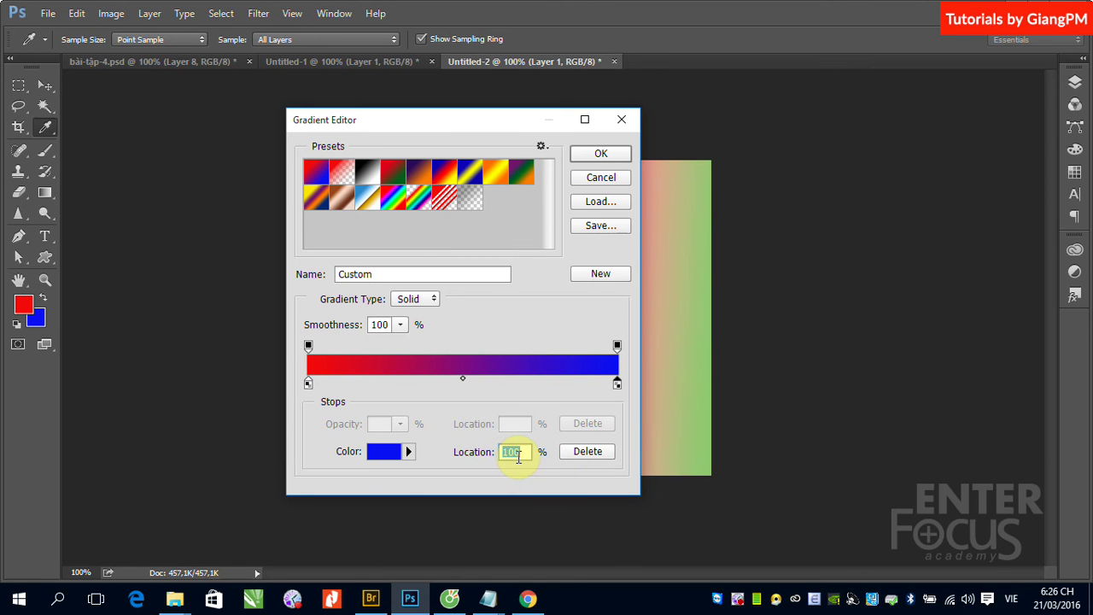
{"action": "left_click", "coordinate": [309, 386]}
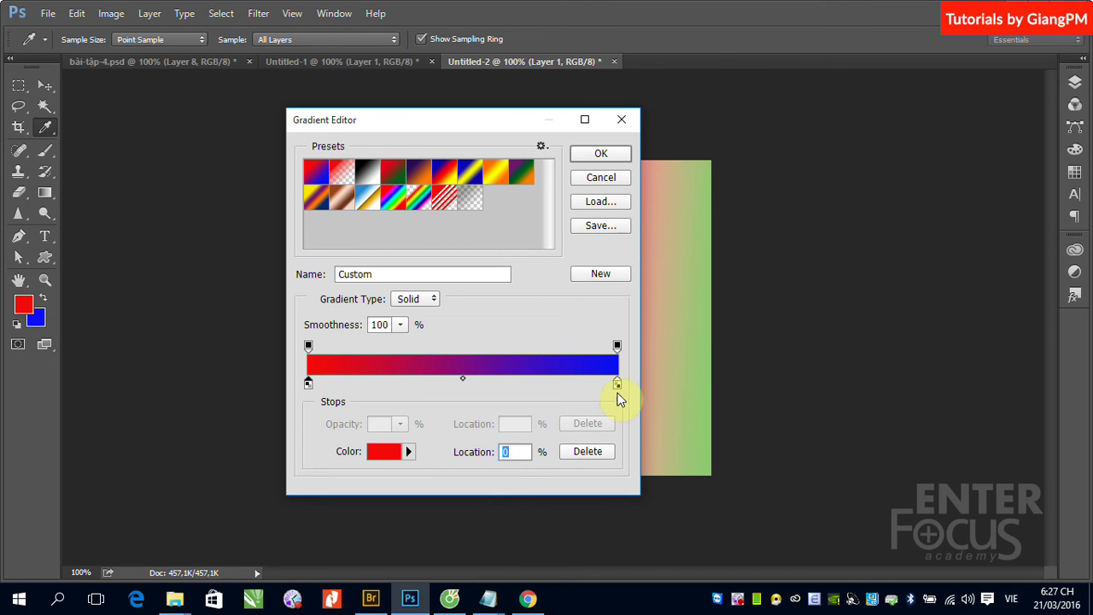
{"action": "left_click", "coordinate": [618, 386]}
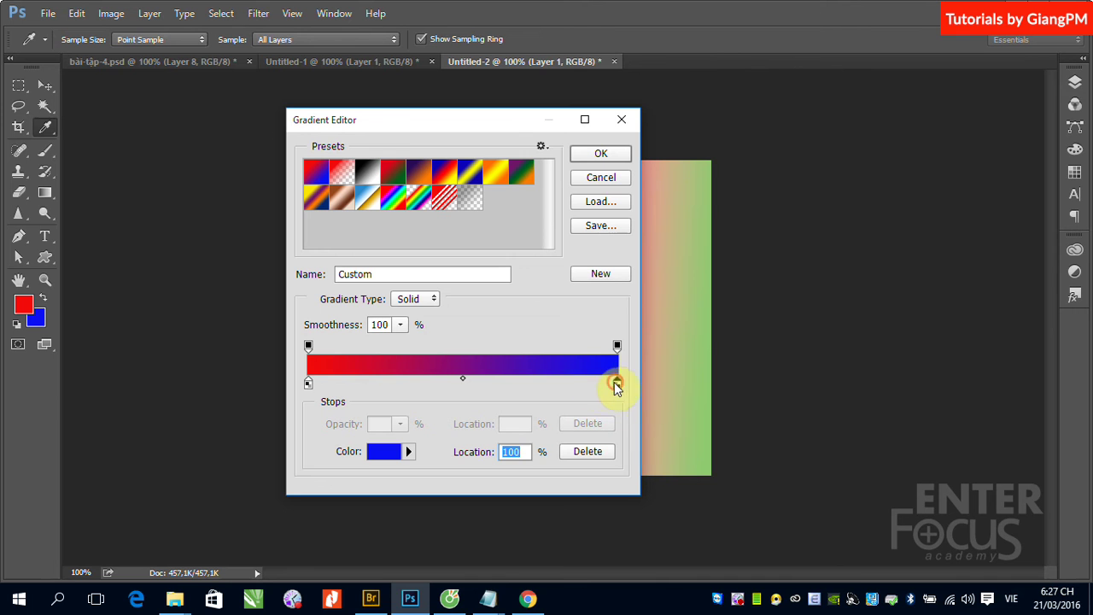
{"action": "left_click_drag", "start_coordinate": [620, 389], "coordinate": [560, 389]}
- Return the blue stop to the right end and set the red-blue midpoint to about 51%
{"action": "left_click_drag", "start_coordinate": [558, 385], "coordinate": [626, 385]}
{"action": "left_click_drag", "start_coordinate": [618, 385], "coordinate": [552, 385]}
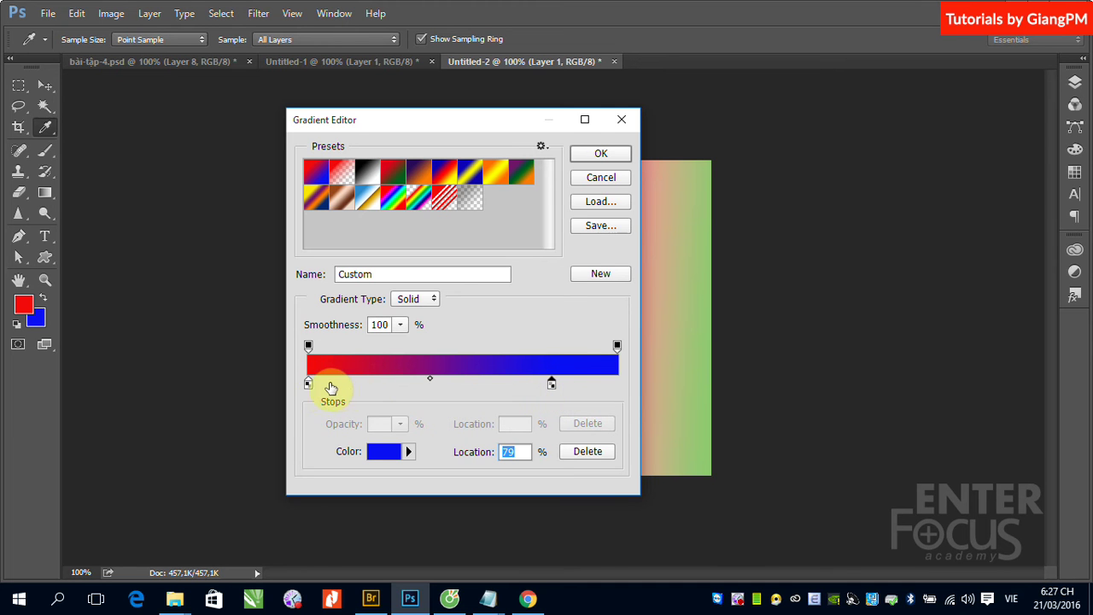
{"action": "left_click_drag", "start_coordinate": [550, 385], "coordinate": [624, 386]}
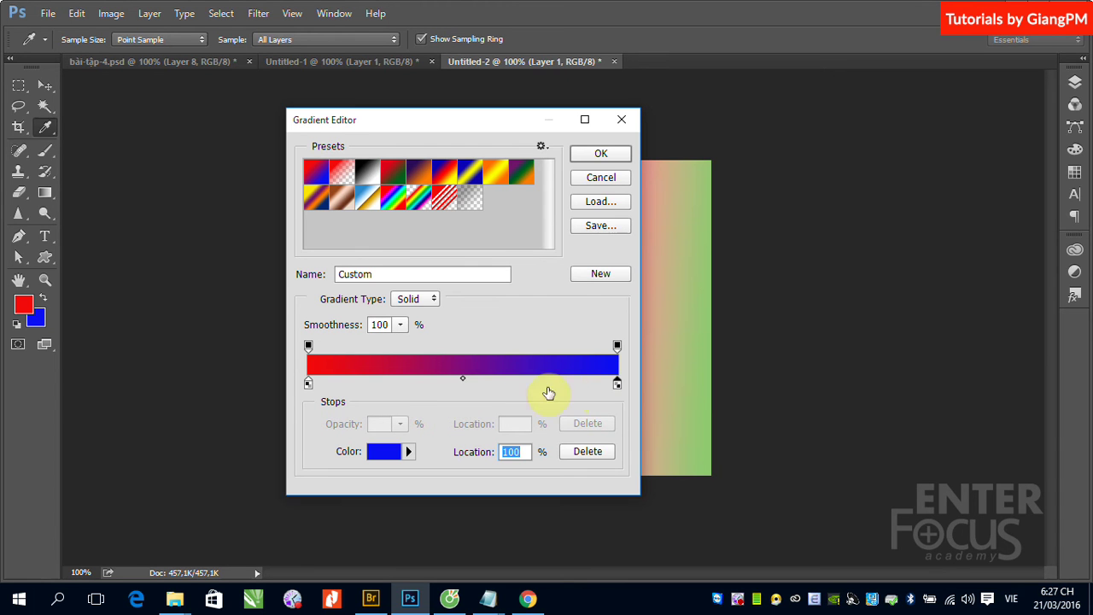
{"action": "left_click_drag", "start_coordinate": [461, 384], "coordinate": [385, 382]}
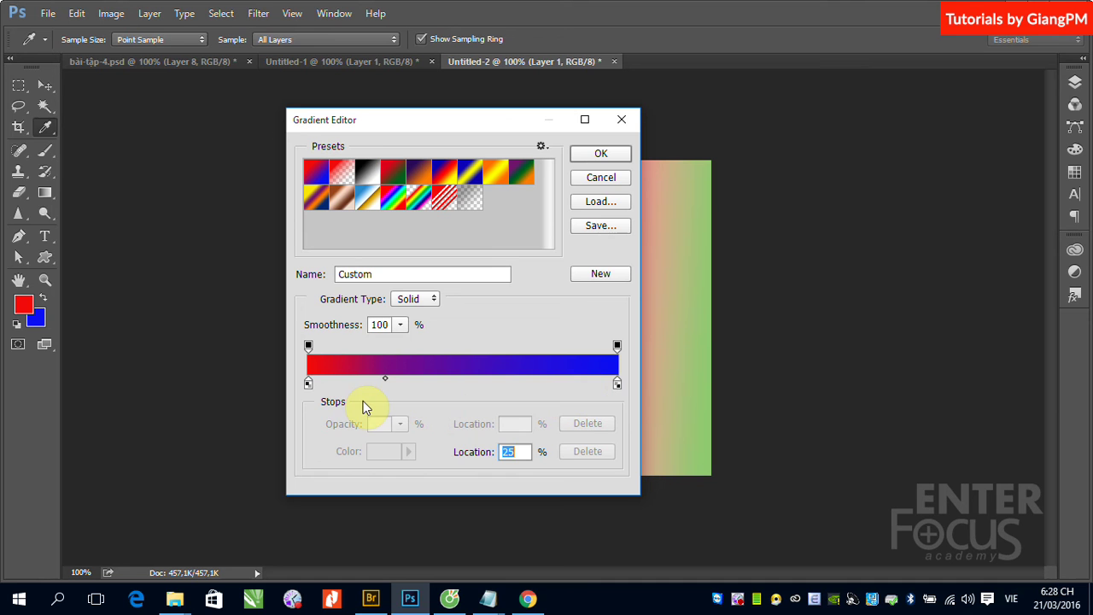
{"action": "left_click_drag", "start_coordinate": [385, 381], "coordinate": [467, 389]}
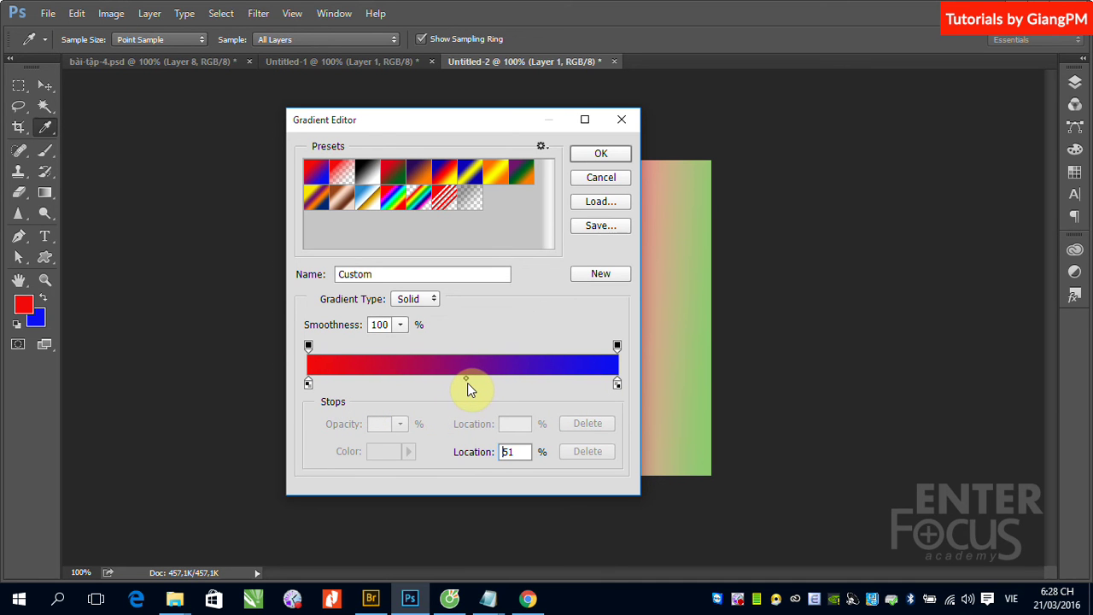
{"action": "left_click", "coordinate": [467, 389]}
- Set the left colour stop to bright magenta #da1beb in the Color Picker
{"action": "left_click", "coordinate": [311, 388]}
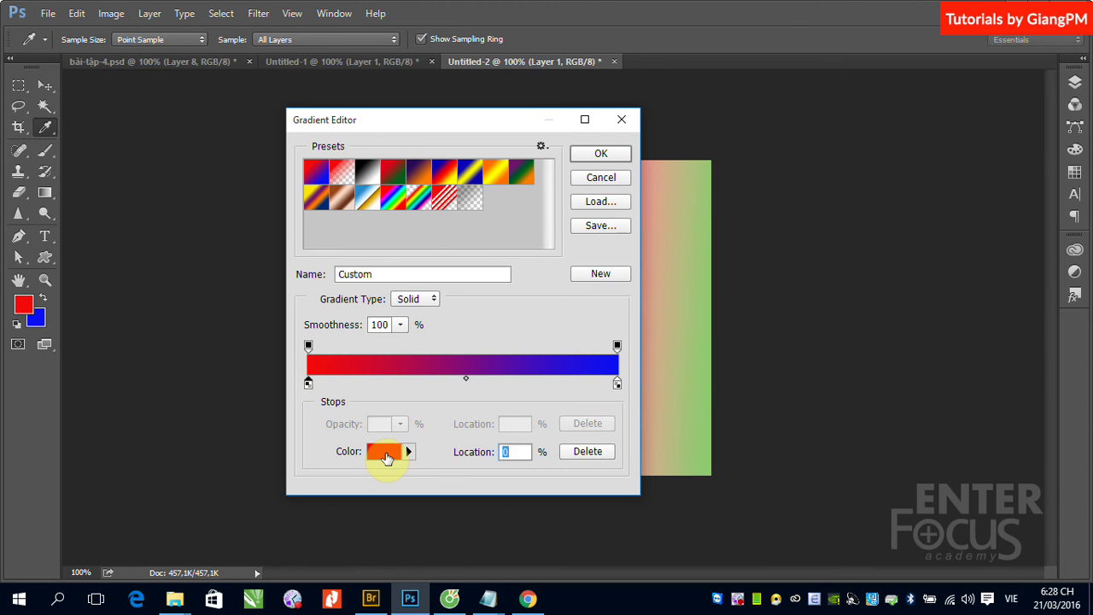
{"action": "left_click", "coordinate": [386, 454]}
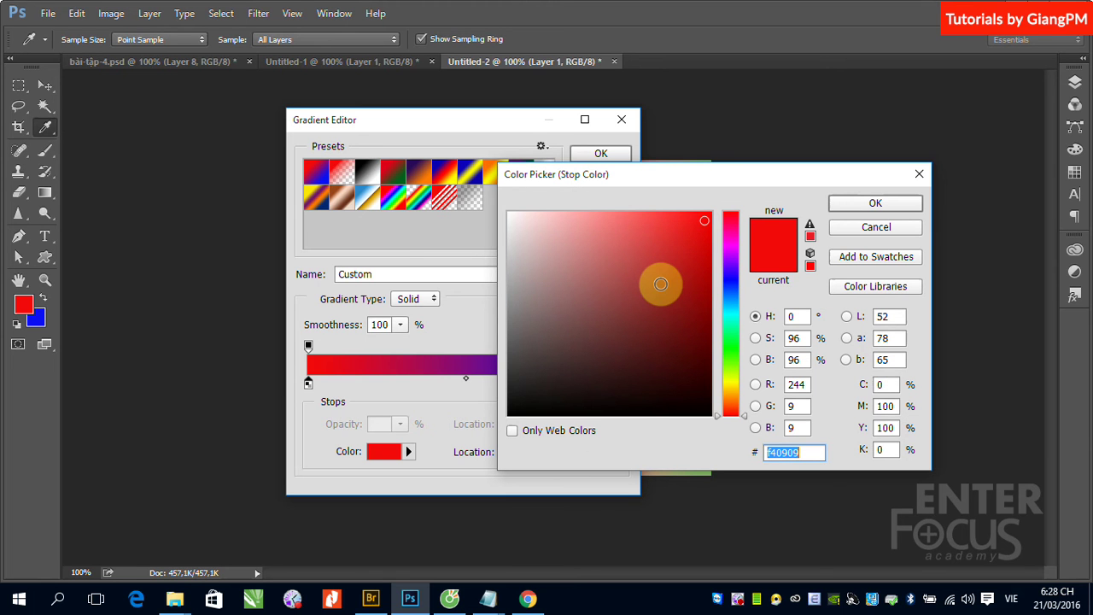
{"action": "left_click", "coordinate": [732, 347]}
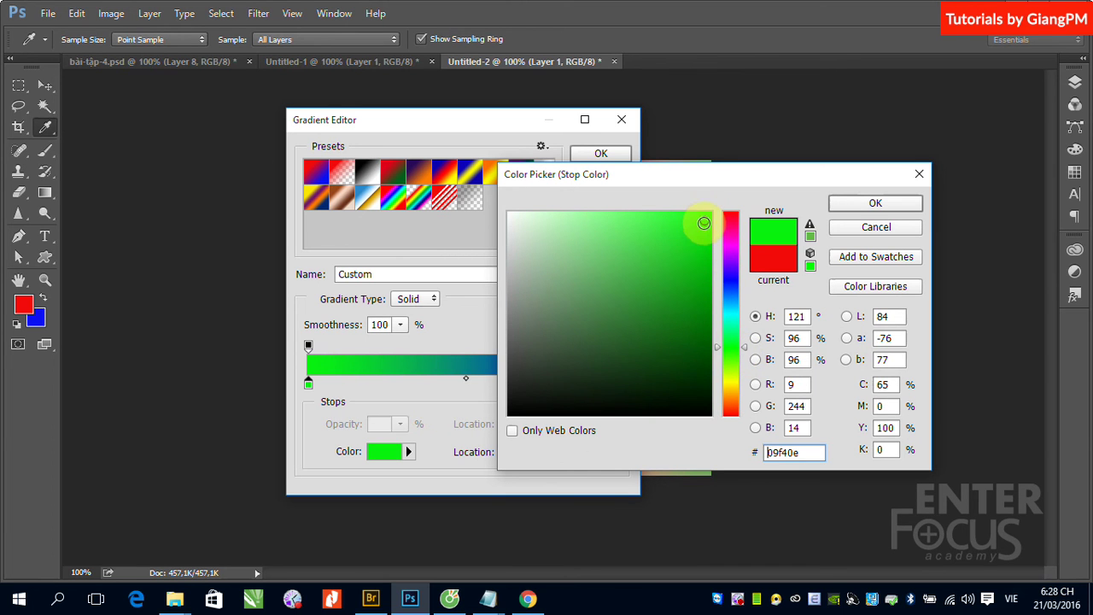
{"action": "left_click", "coordinate": [694, 234]}
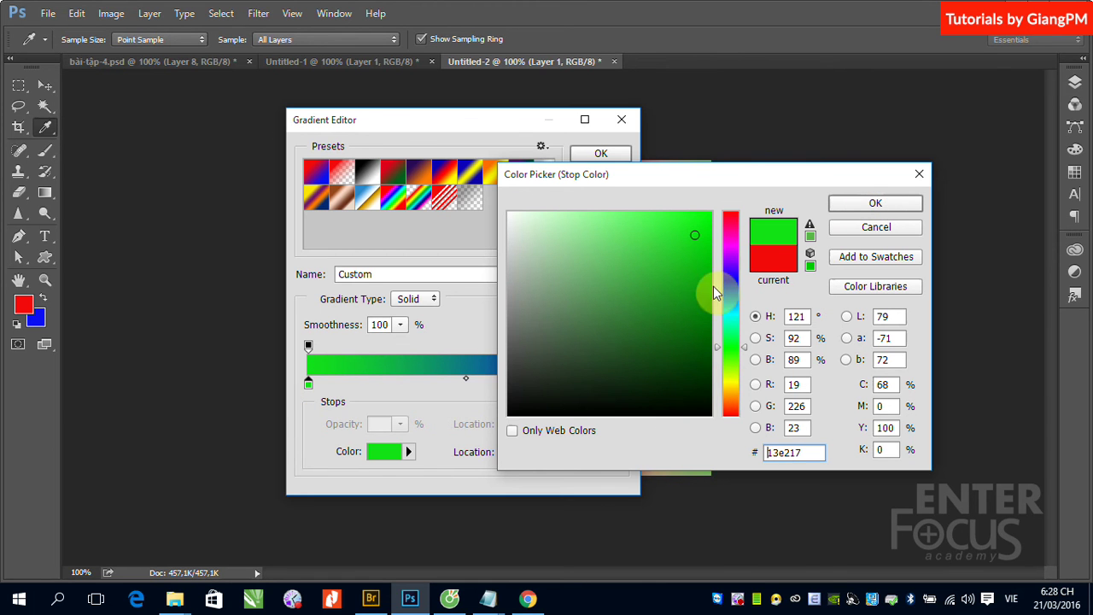
{"action": "left_click", "coordinate": [731, 249]}
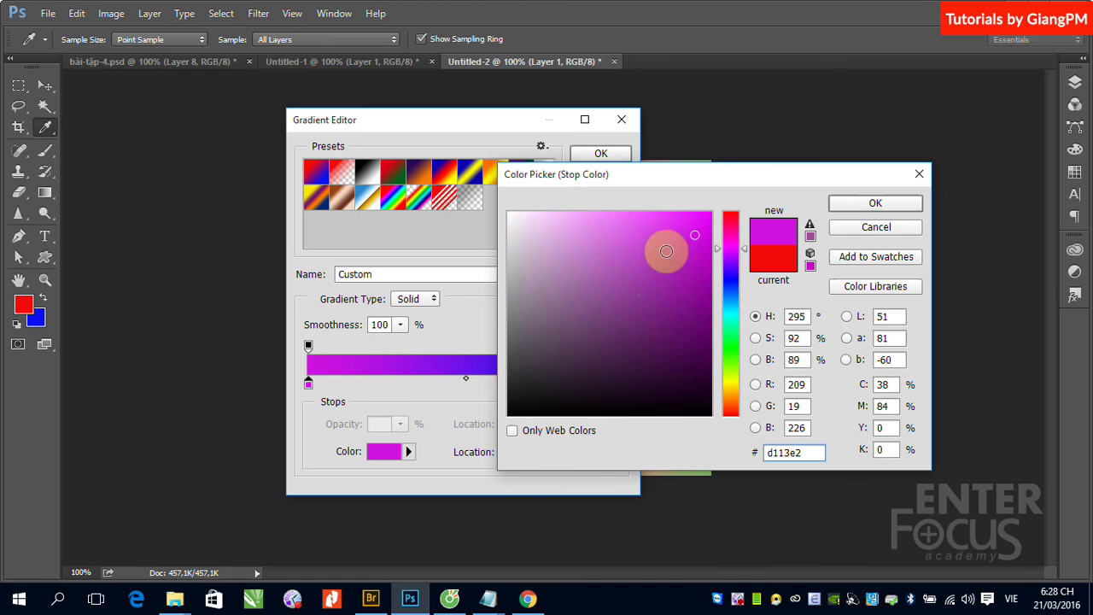
{"action": "left_click", "coordinate": [684, 317]}
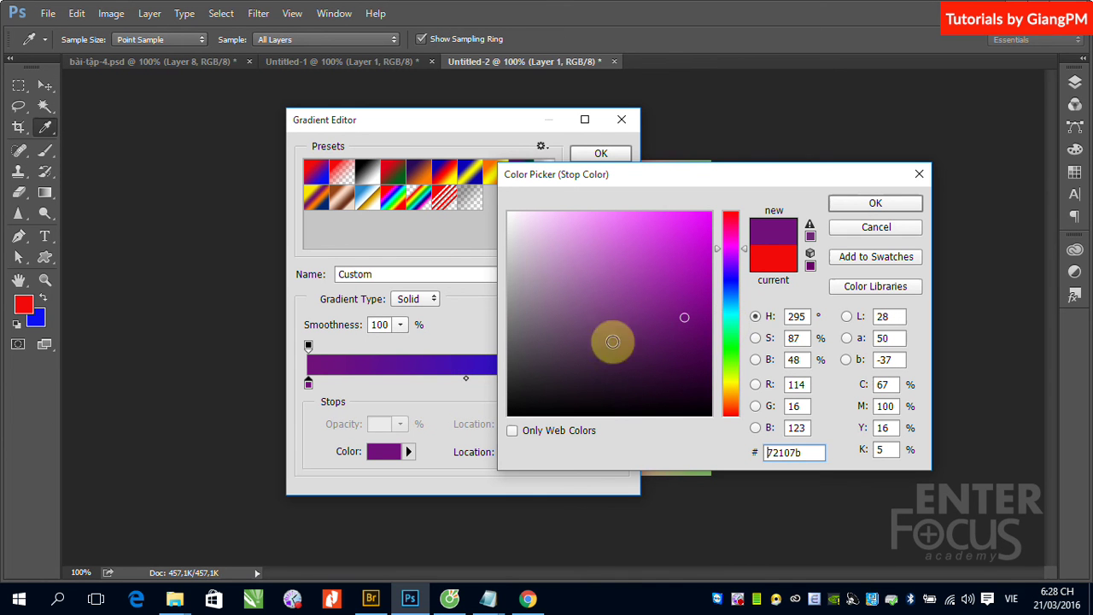
{"action": "left_click_drag", "start_coordinate": [619, 236], "coordinate": [689, 227]}
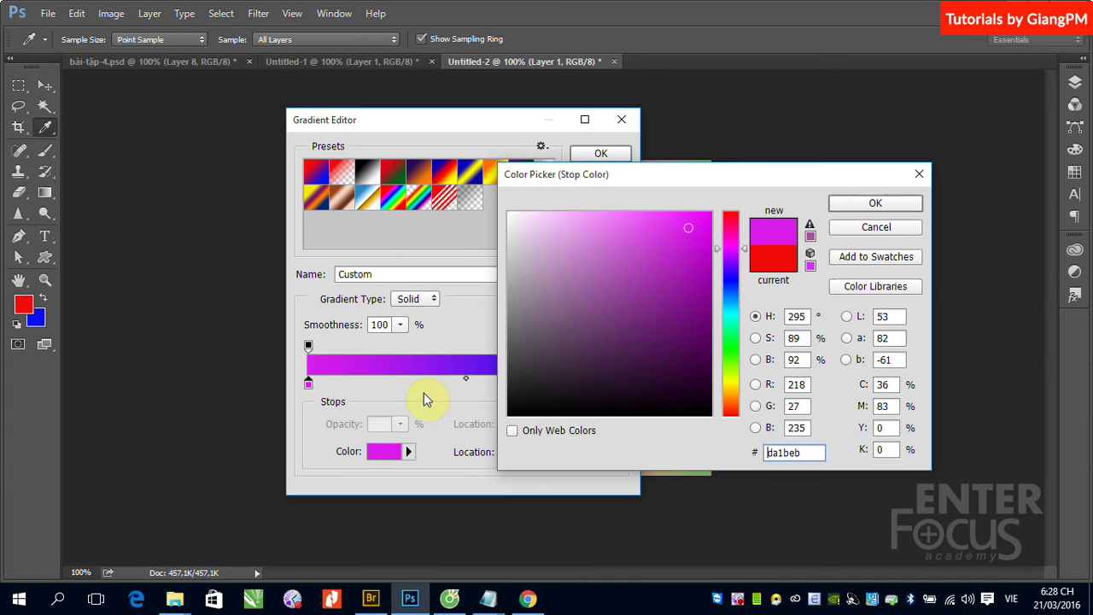
{"action": "left_click", "coordinate": [877, 205]}
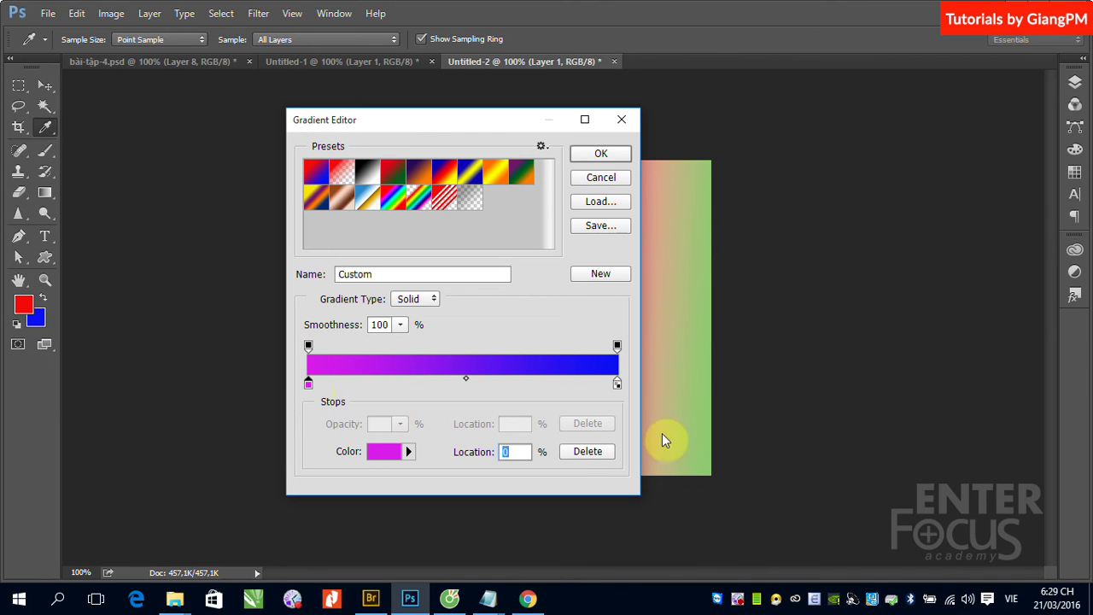
- Recolour the right-end gradient stop from blue to yellow in the Color Picker
{"action": "left_click", "coordinate": [617, 386]}
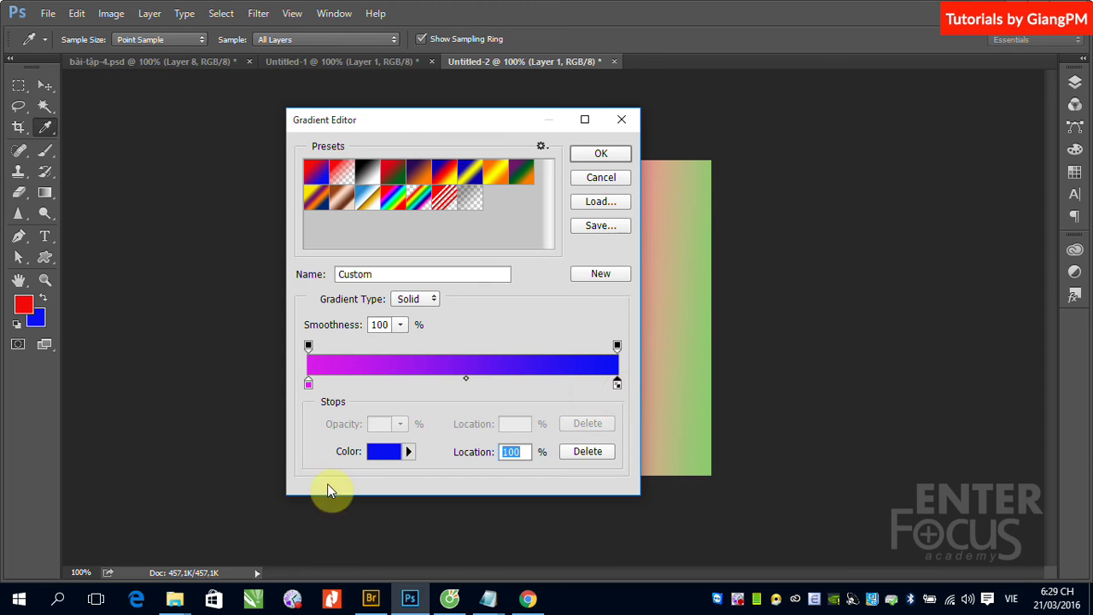
{"action": "left_click", "coordinate": [386, 452]}
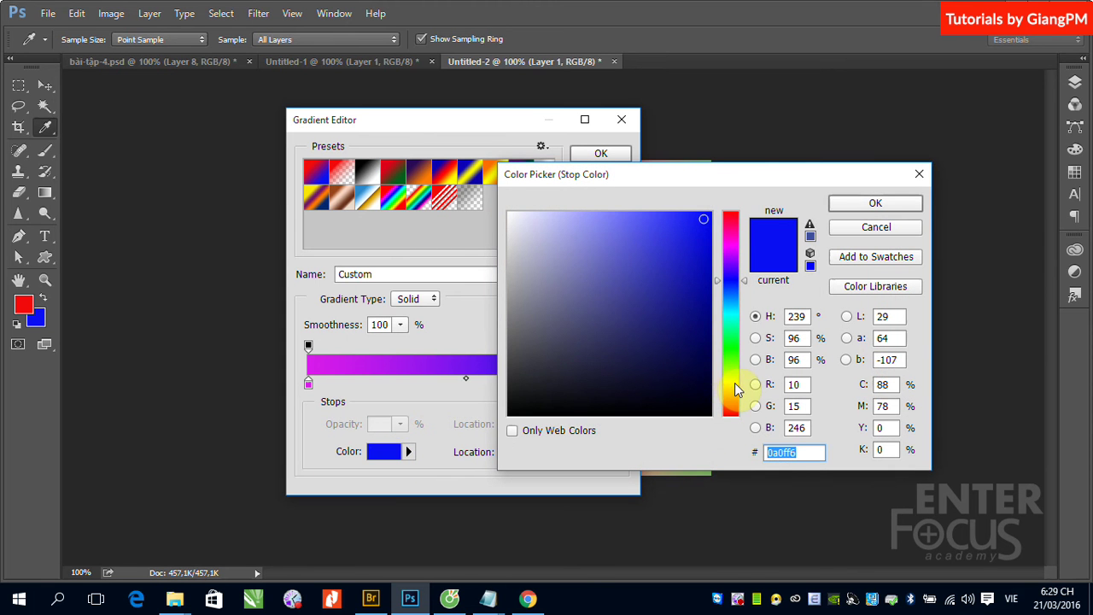
{"action": "left_click", "coordinate": [734, 389]}
{"action": "left_click", "coordinate": [873, 204]}
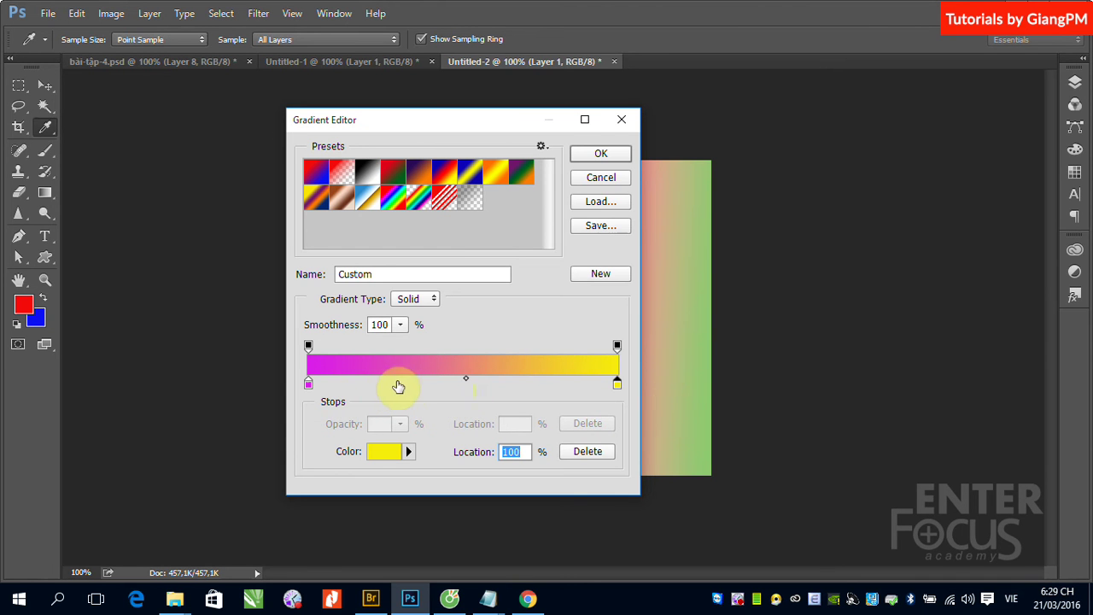
- Add a green colour stop at 27% and a cyan stop at 50%
{"action": "left_click", "coordinate": [391, 384]}
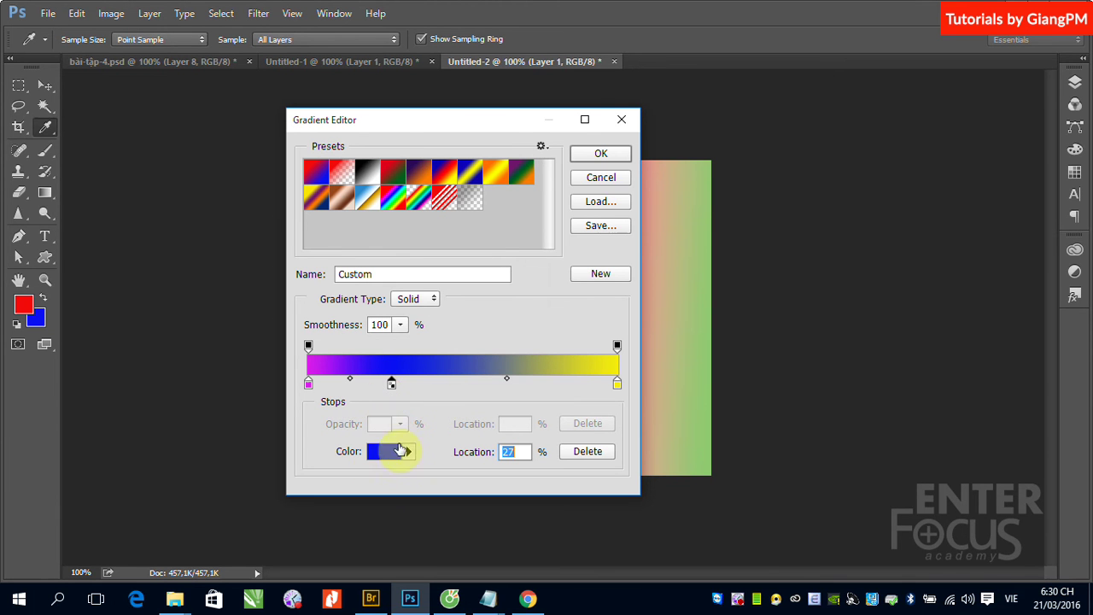
{"action": "left_click", "coordinate": [386, 451]}
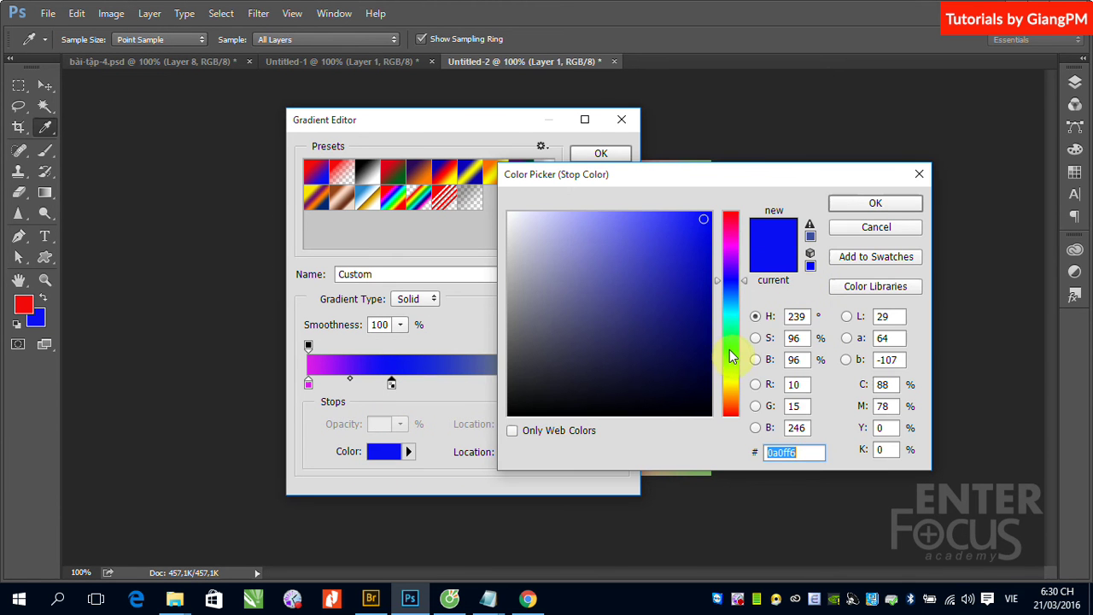
{"action": "left_click", "coordinate": [727, 350]}
{"action": "left_click", "coordinate": [875, 202]}
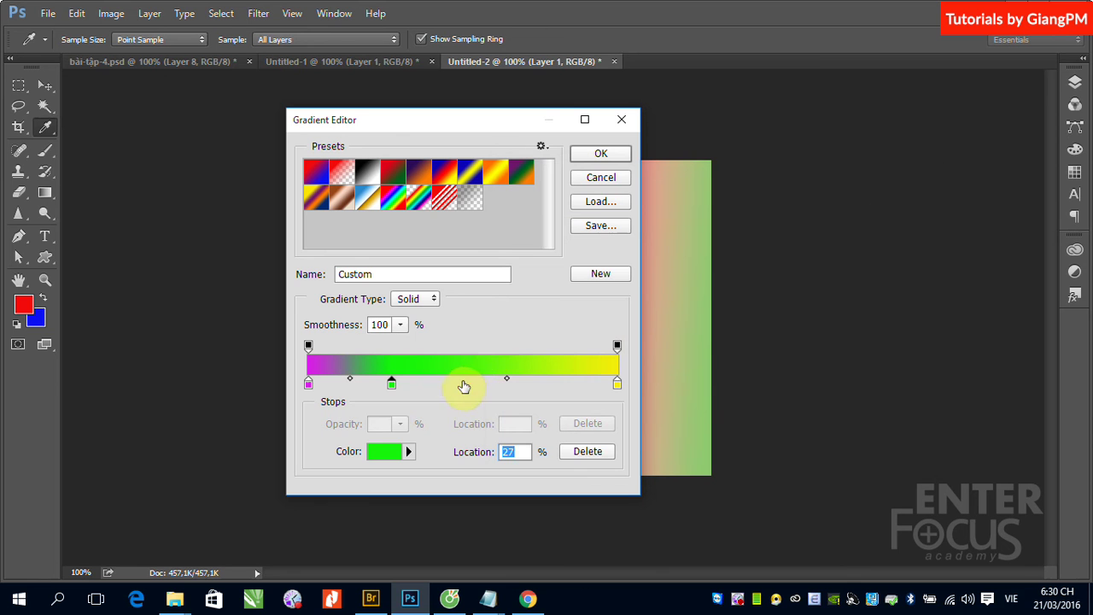
{"action": "left_click", "coordinate": [462, 384]}
{"action": "left_click", "coordinate": [386, 453]}
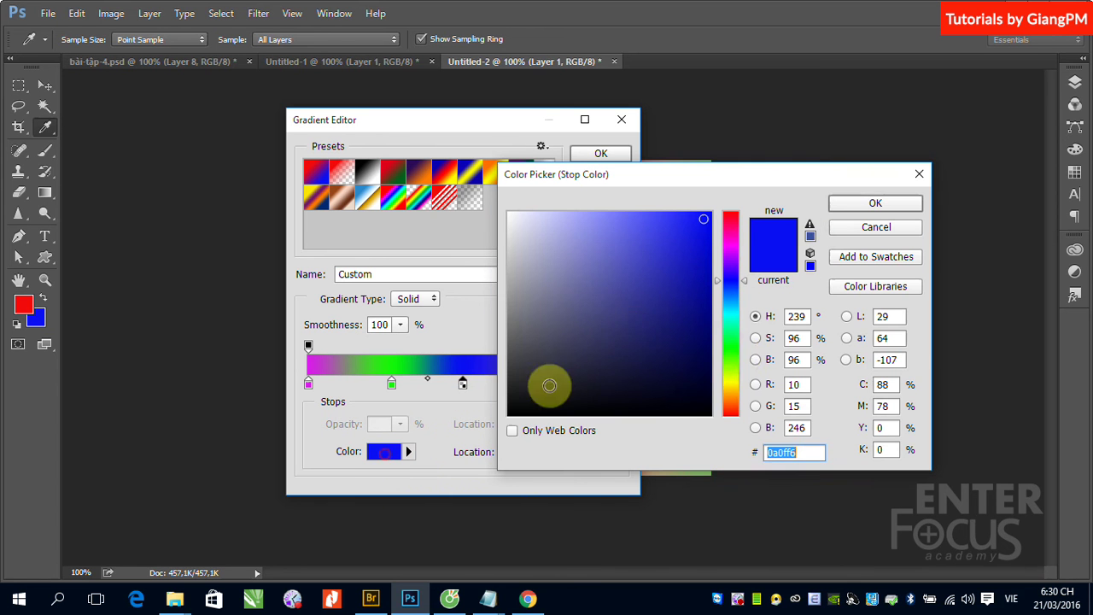
{"action": "left_click", "coordinate": [731, 314]}
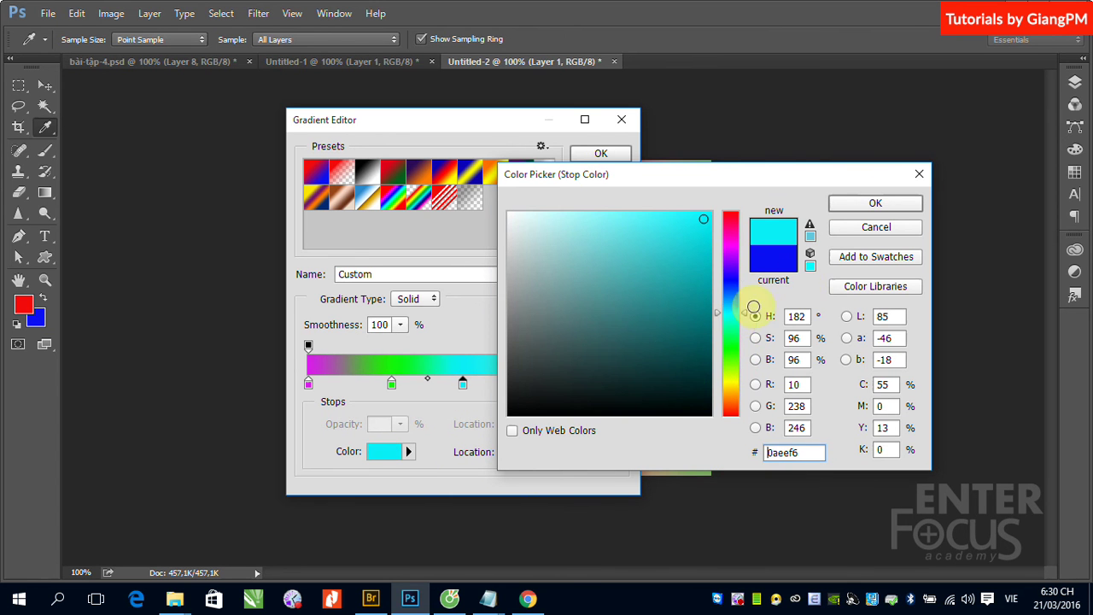
{"action": "left_click", "coordinate": [875, 202]}
- Add a red stop at 65% and an orange stop at 87%, then nudge the green stop left
{"action": "left_click", "coordinate": [510, 385]}
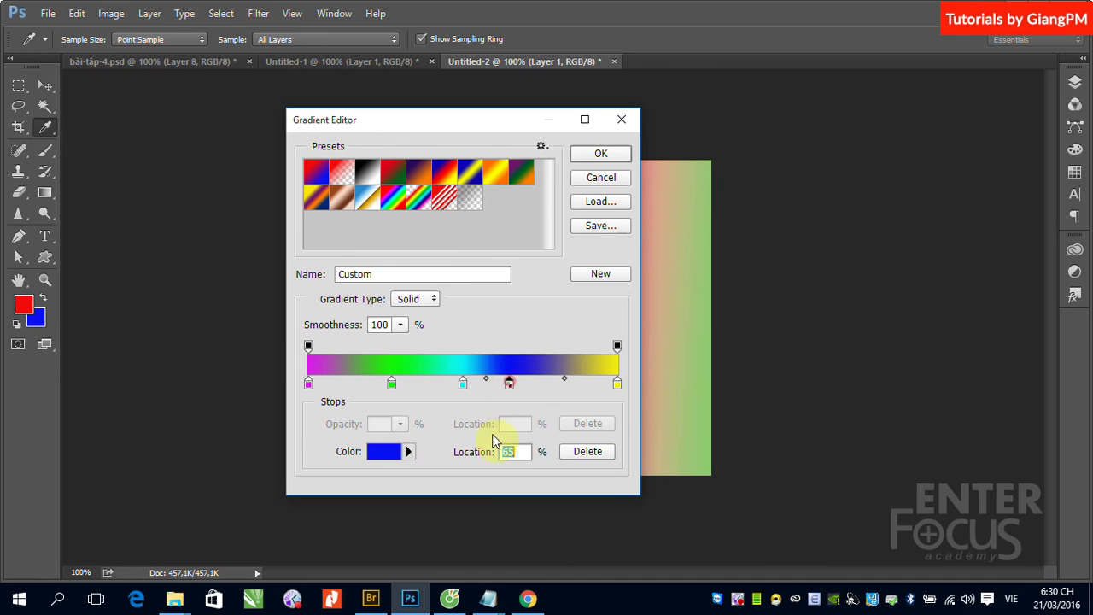
{"action": "left_click", "coordinate": [408, 451]}
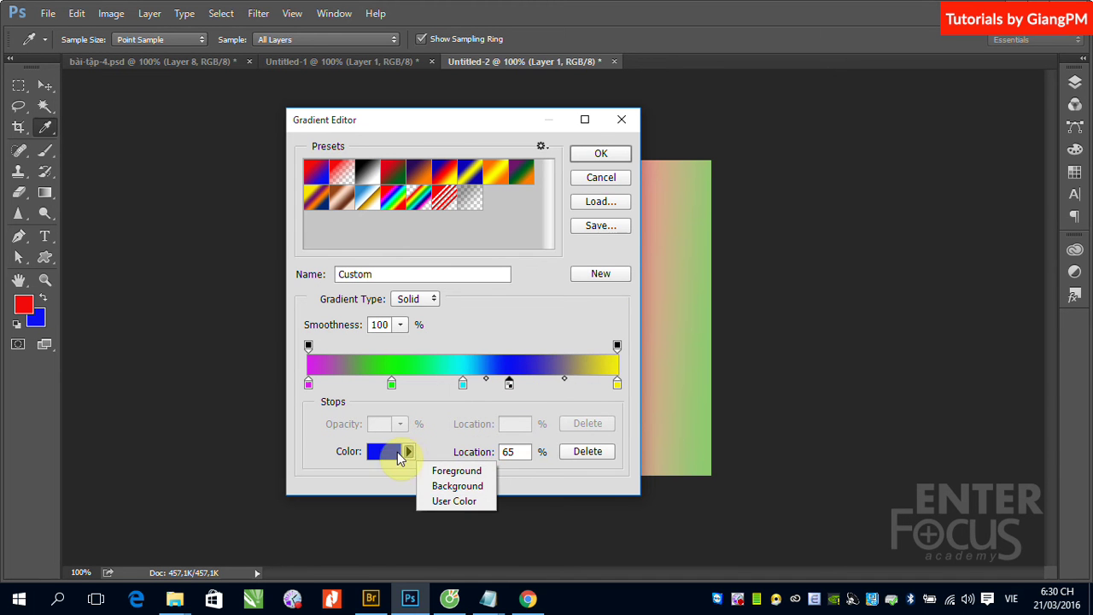
{"action": "left_click", "coordinate": [386, 452]}
{"action": "left_click", "coordinate": [380, 454]}
{"action": "left_click", "coordinate": [737, 215]}
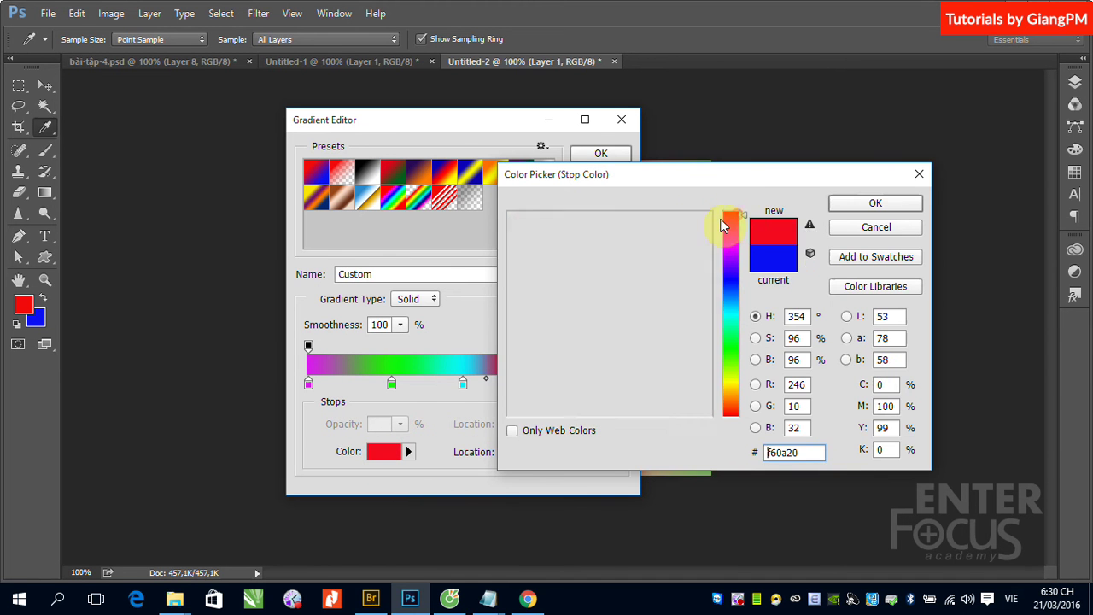
{"action": "left_click", "coordinate": [875, 202]}
{"action": "left_click", "coordinate": [578, 389]}
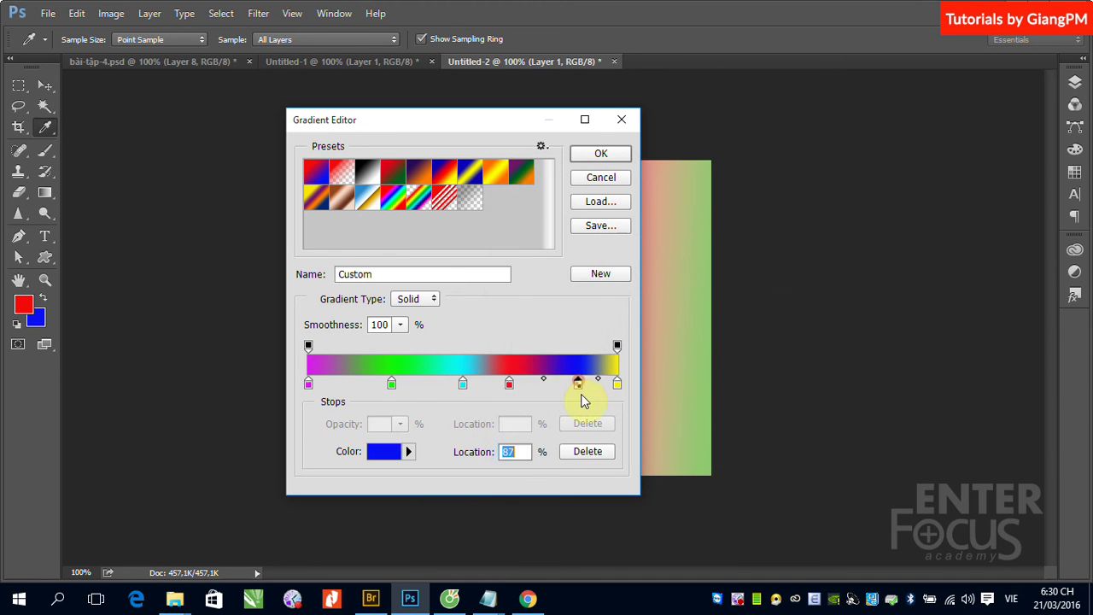
{"action": "left_click", "coordinate": [389, 455]}
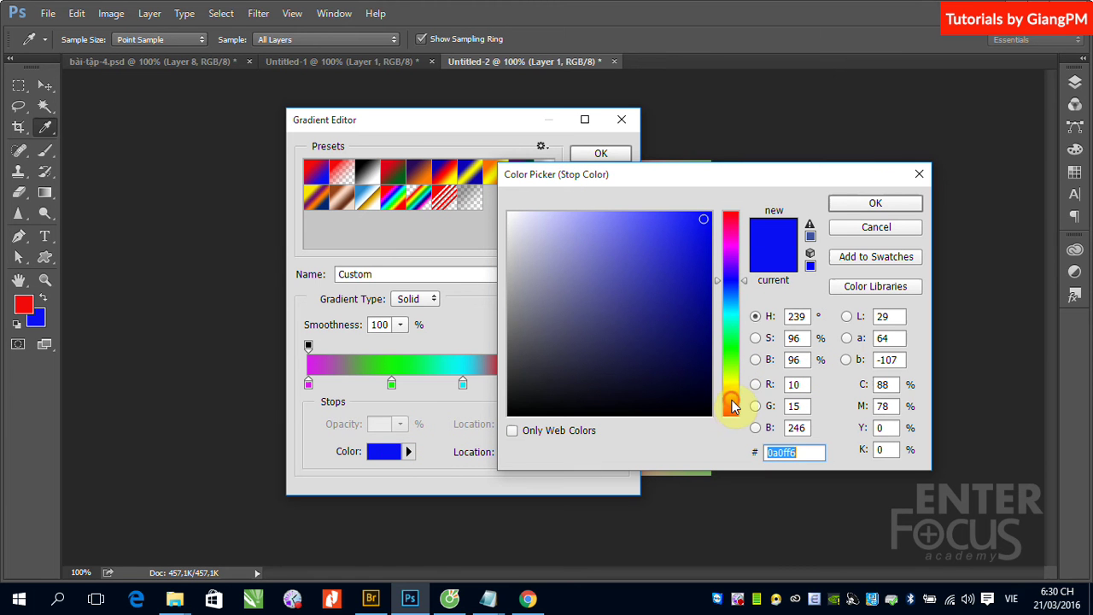
{"action": "left_click", "coordinate": [731, 400]}
{"action": "left_click", "coordinate": [876, 205]}
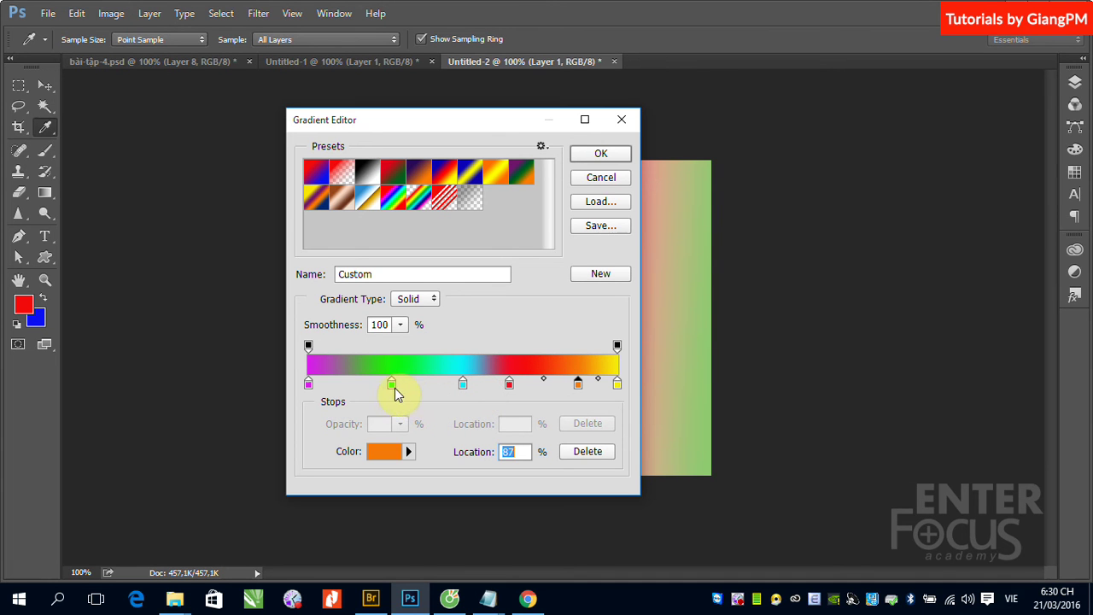
{"action": "left_click_drag", "start_coordinate": [389, 384], "coordinate": [391, 393]}
- Add a blue colour stop at 18% between magenta and green
{"action": "left_click_drag", "start_coordinate": [386, 391], "coordinate": [364, 386]}
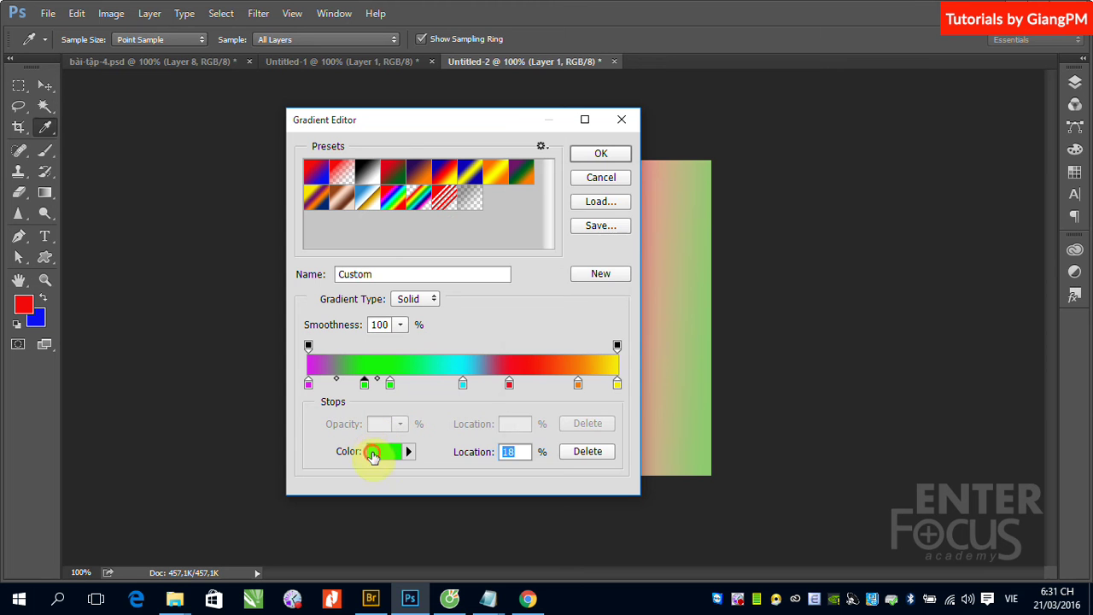
{"action": "left_click", "coordinate": [376, 451]}
{"action": "left_click_drag", "start_coordinate": [730, 230], "coordinate": [734, 280]}
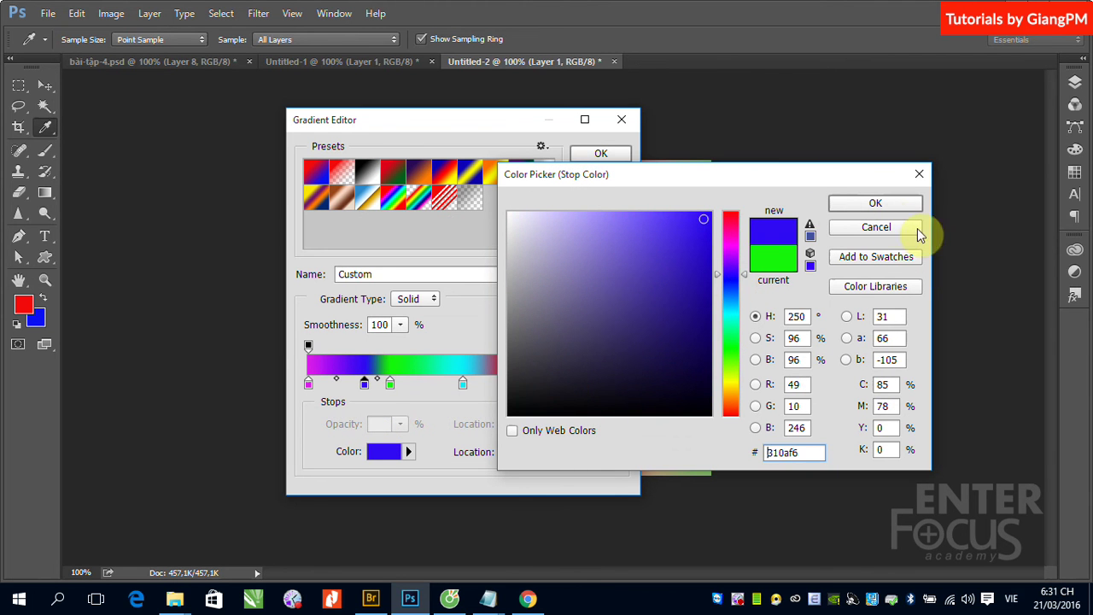
{"action": "left_click", "coordinate": [875, 203]}
- Remove the extra stops near 40% and 78% and move the green stop to 36%
{"action": "left_click_drag", "start_coordinate": [365, 383], "coordinate": [430, 384]}
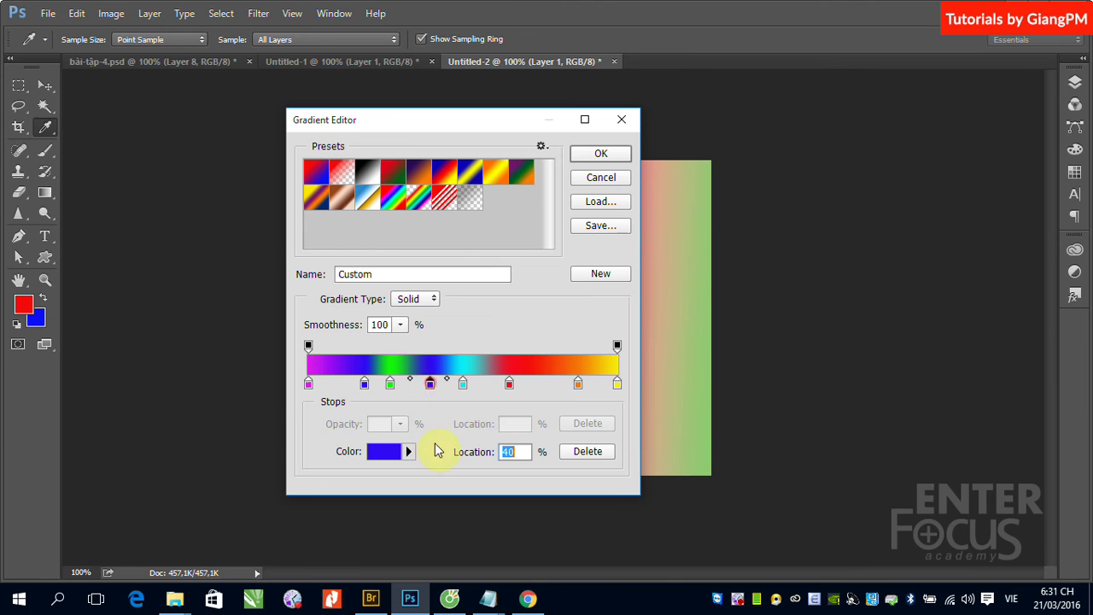
{"action": "left_click", "coordinate": [550, 383]}
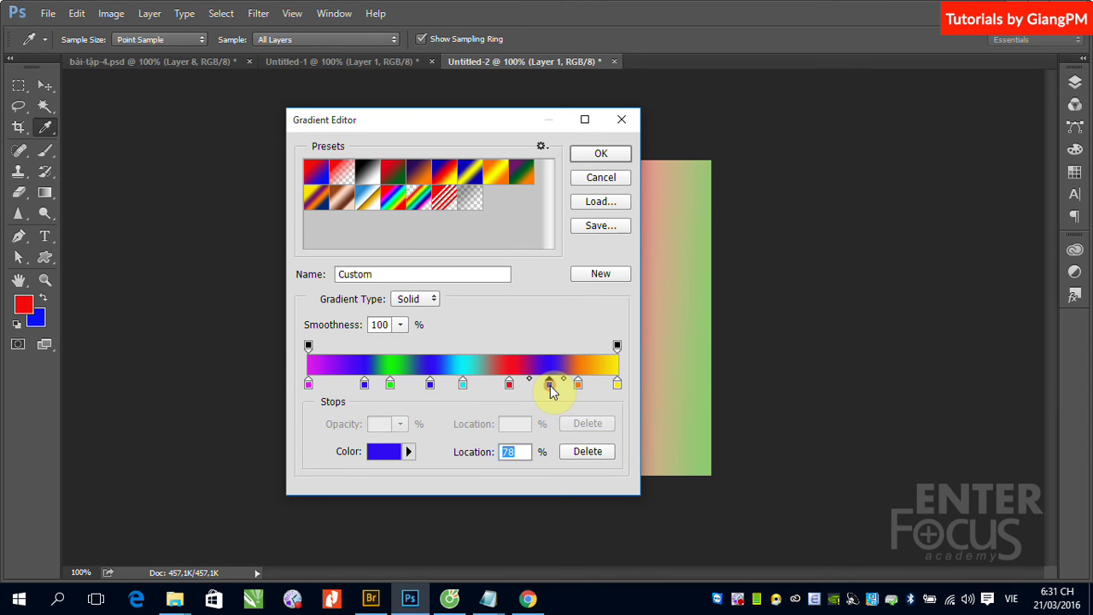
{"action": "left_click_drag", "start_coordinate": [550, 388], "coordinate": [549, 417]}
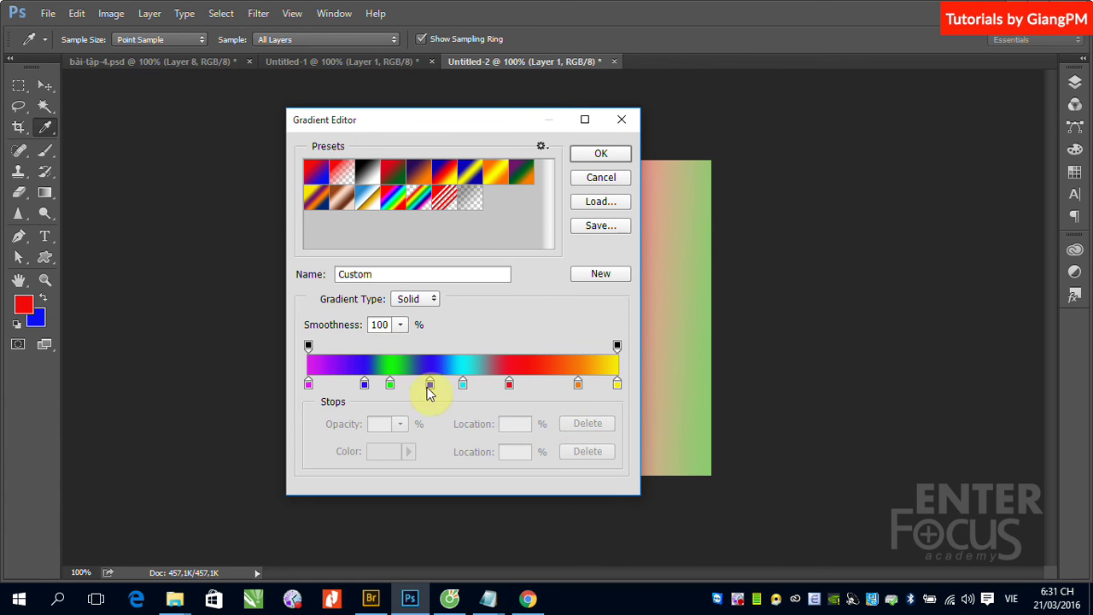
{"action": "left_click_drag", "start_coordinate": [429, 384], "coordinate": [430, 410]}
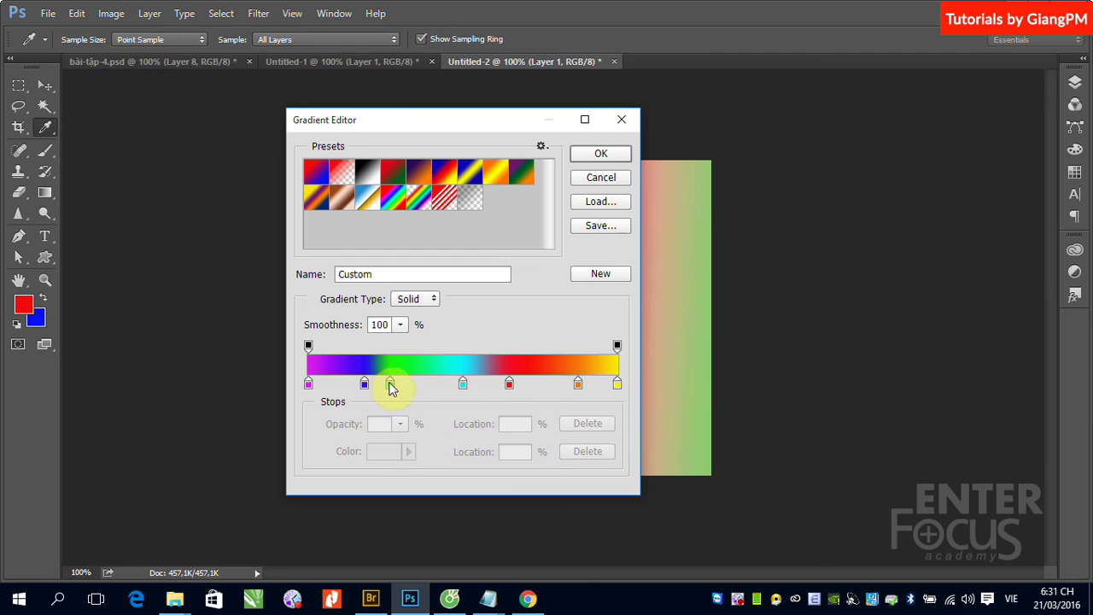
{"action": "left_click_drag", "start_coordinate": [390, 384], "coordinate": [418, 383]}
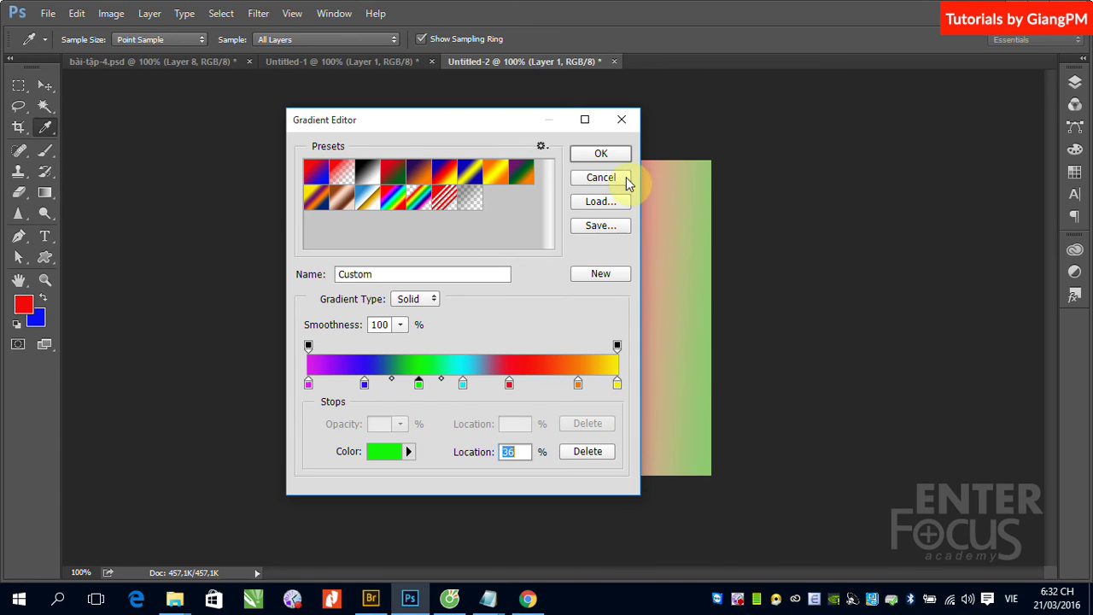
- Accept the gradient and drag a linear gradient left to right across the canvas
{"action": "left_click", "coordinate": [602, 154]}
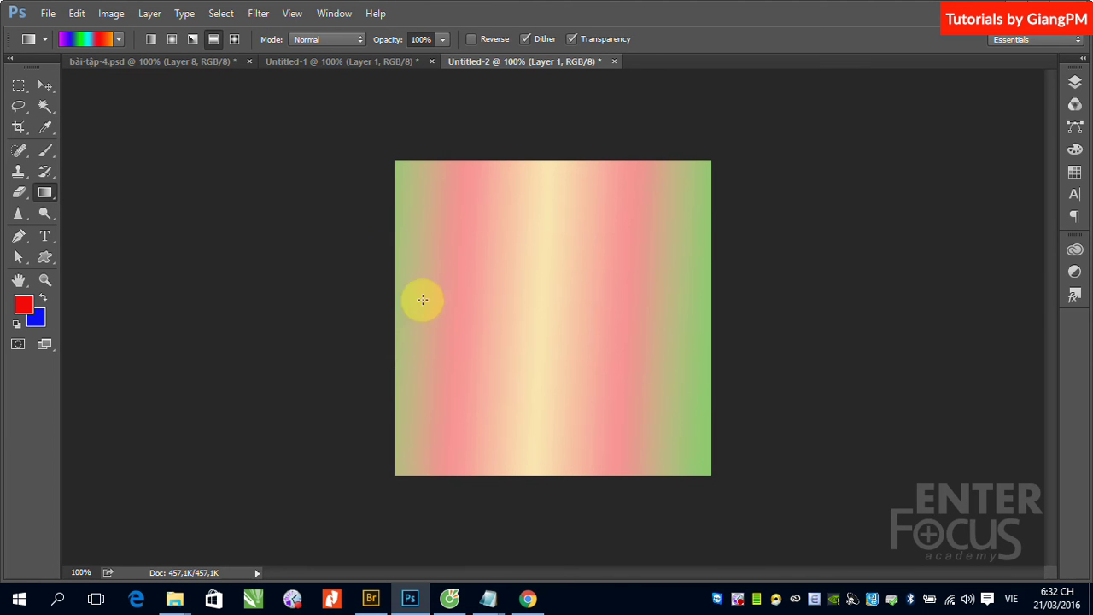
{"action": "left_click", "coordinate": [150, 39]}
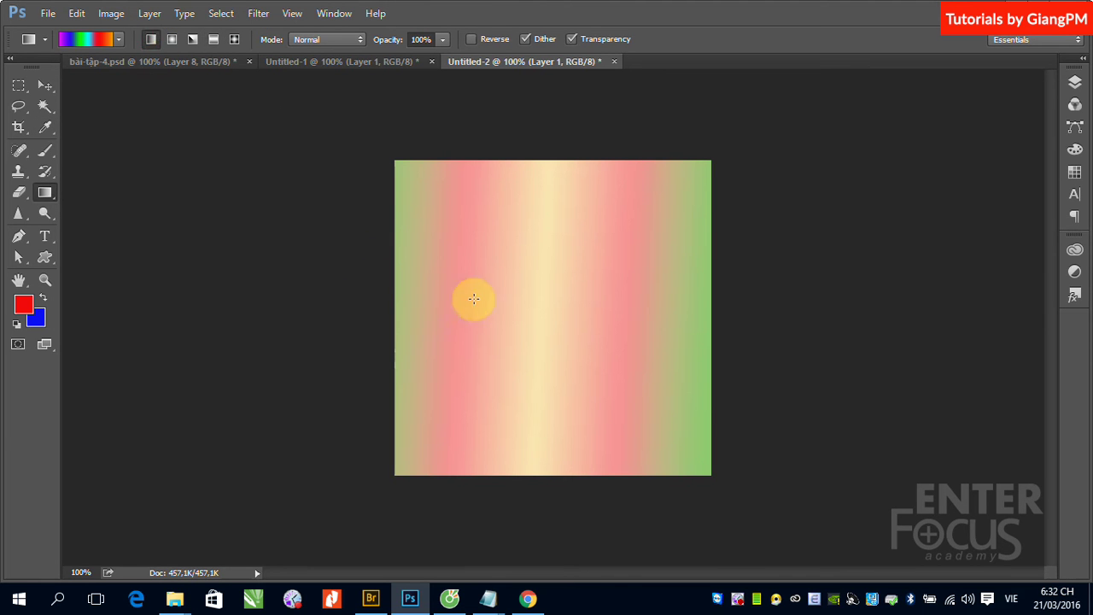
{"action": "left_click_drag", "start_coordinate": [408, 315], "coordinate": [683, 315]}
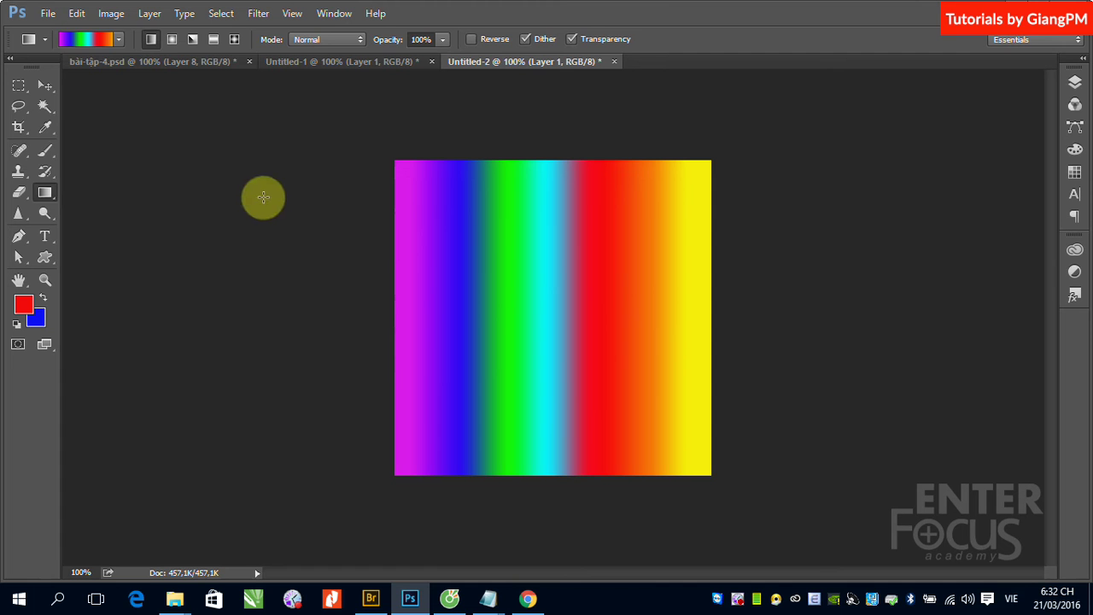
{"action": "left_click", "coordinate": [85, 40]}
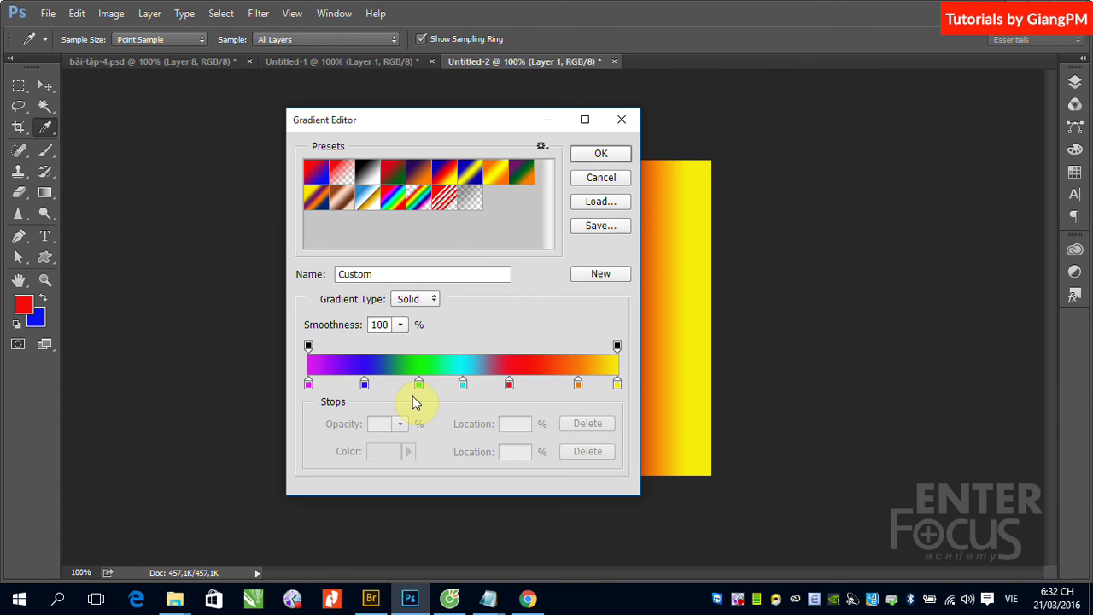
- Select the left and right opacity stops to inspect their settings
{"action": "left_click", "coordinate": [309, 347]}
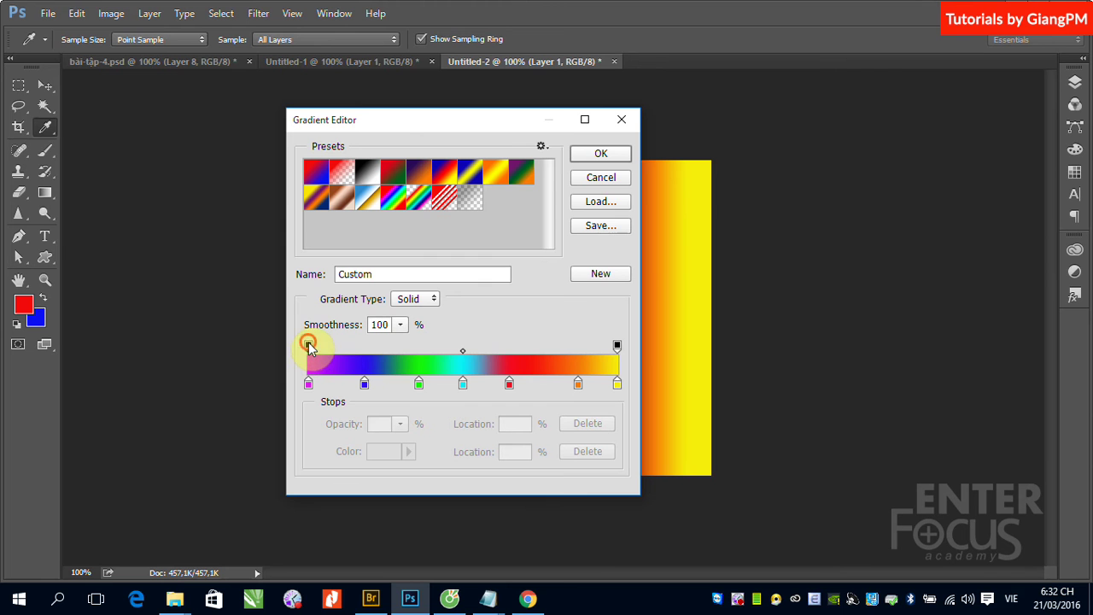
{"action": "left_click", "coordinate": [617, 345]}
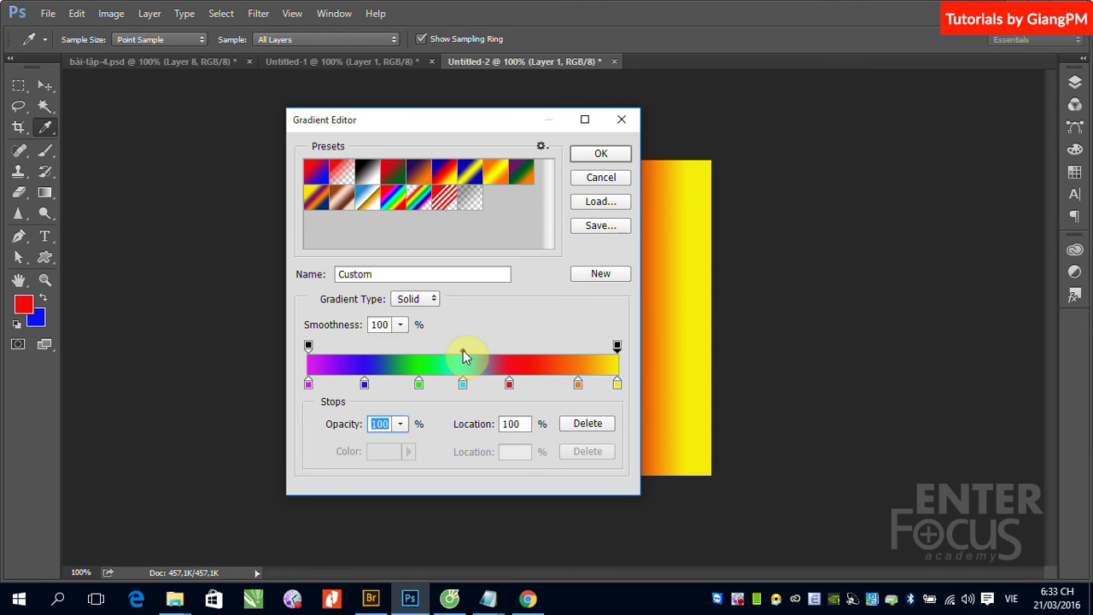
- Add opacity stops at 21%, 34%, 52%, 65% and 86%, setting one to 50% at 70%
{"action": "left_click", "coordinate": [373, 348]}
{"action": "left_click", "coordinate": [414, 349]}
{"action": "left_click", "coordinate": [470, 348]}
{"action": "left_click", "coordinate": [574, 348]}
{"action": "left_click", "coordinate": [509, 348]}
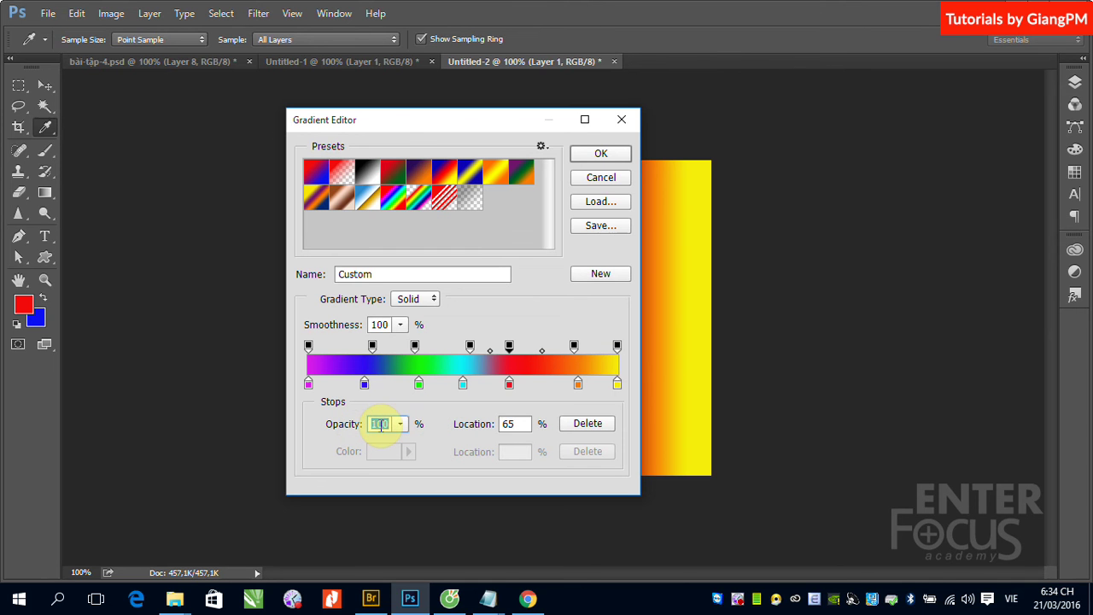
{"action": "type", "text": "50"}
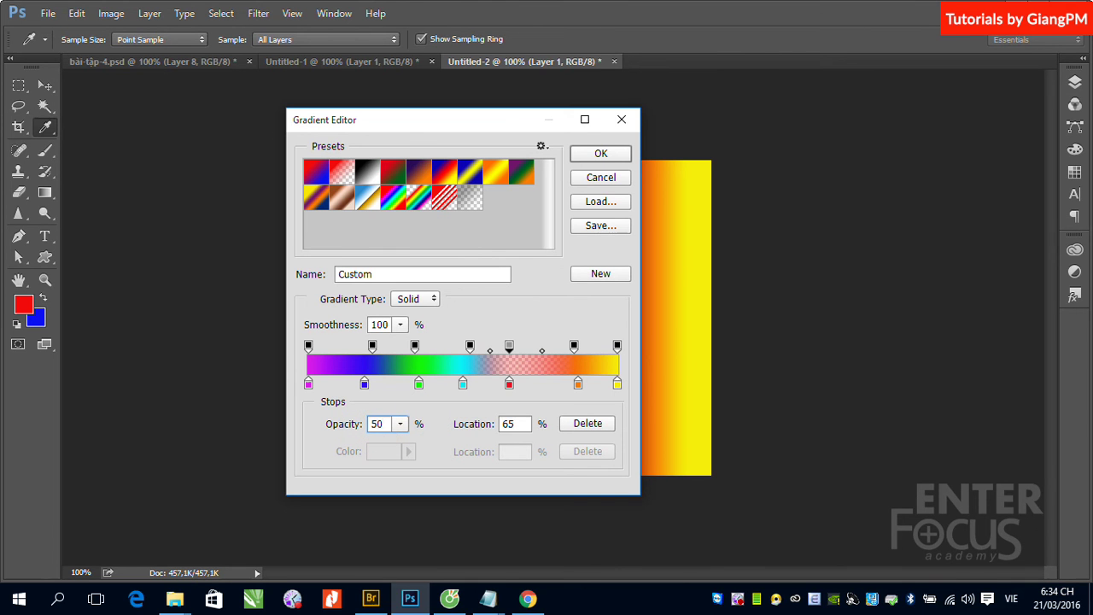
{"action": "left_click_drag", "start_coordinate": [509, 345], "coordinate": [532, 355]}
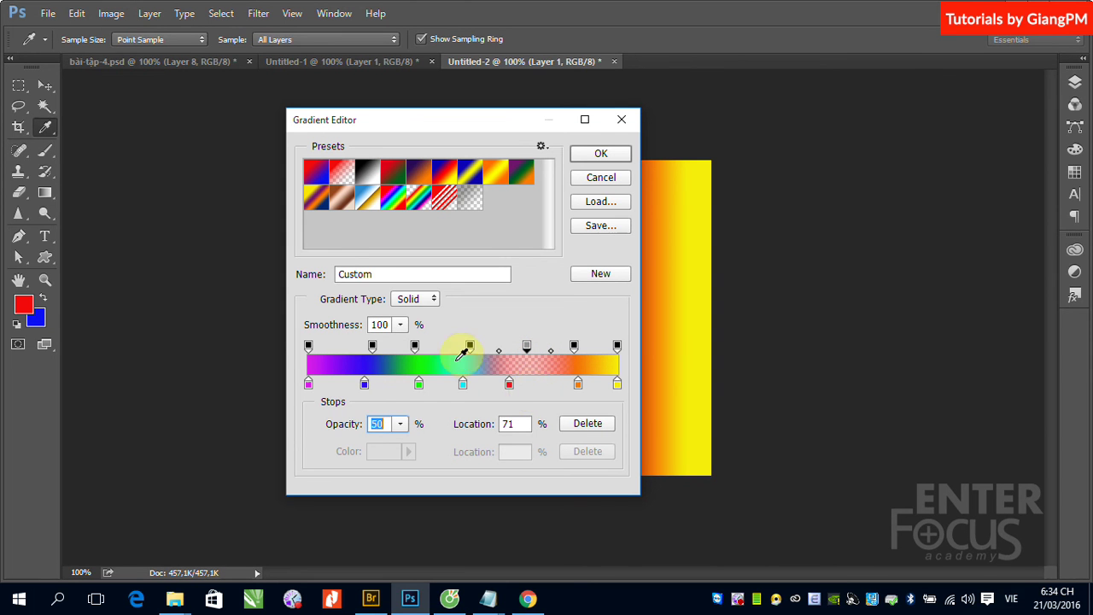
- Add opacity stops at 43% and 10% with 30% opacity
{"action": "left_click", "coordinate": [442, 347]}
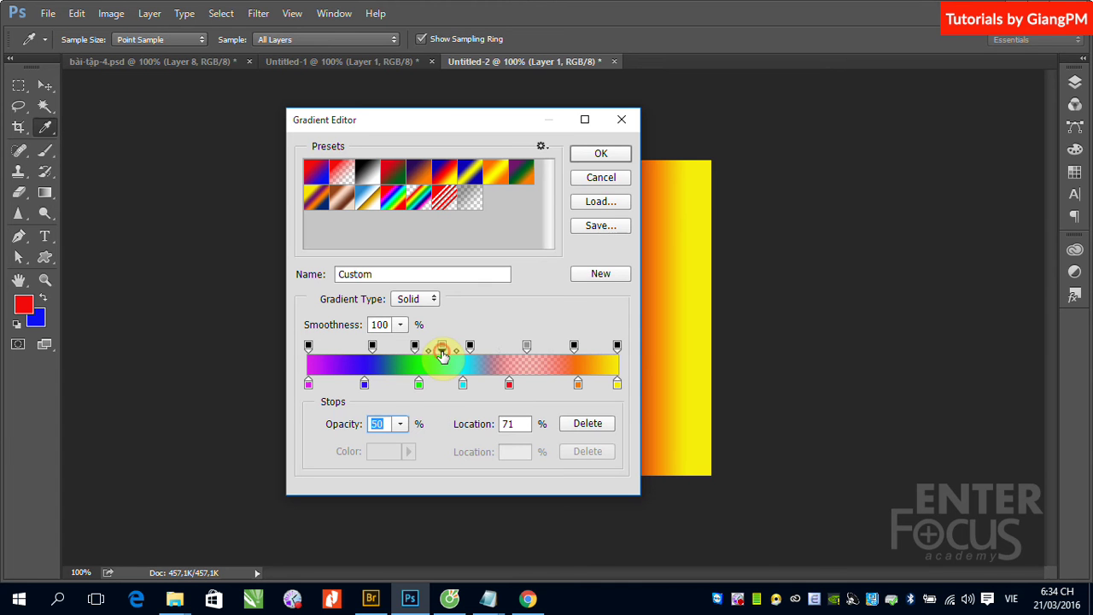
{"action": "left_click", "coordinate": [417, 384]}
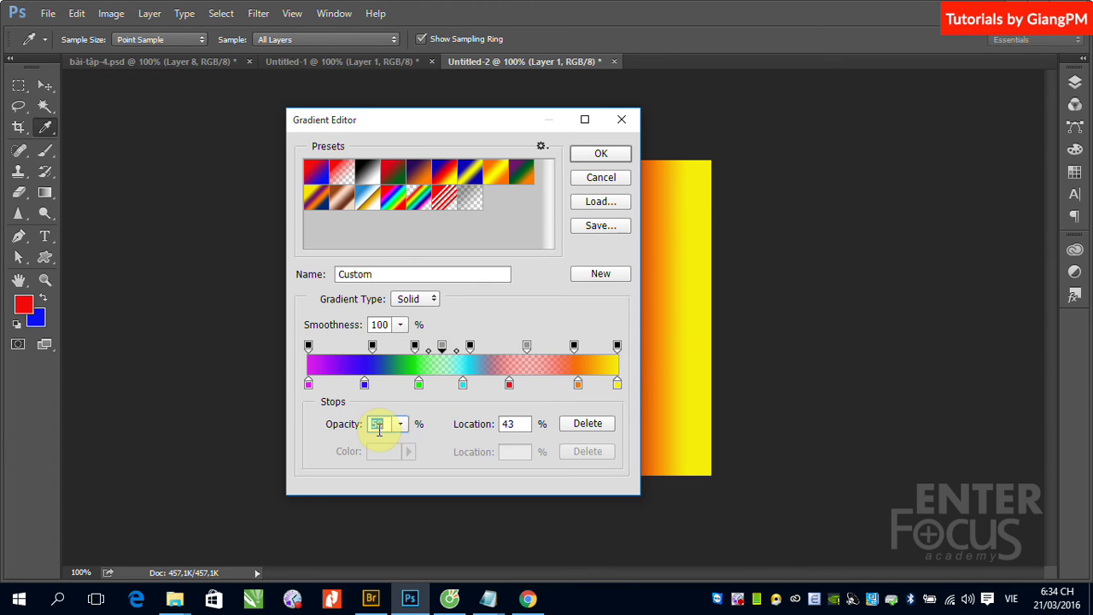
{"action": "key", "text": "Return"}
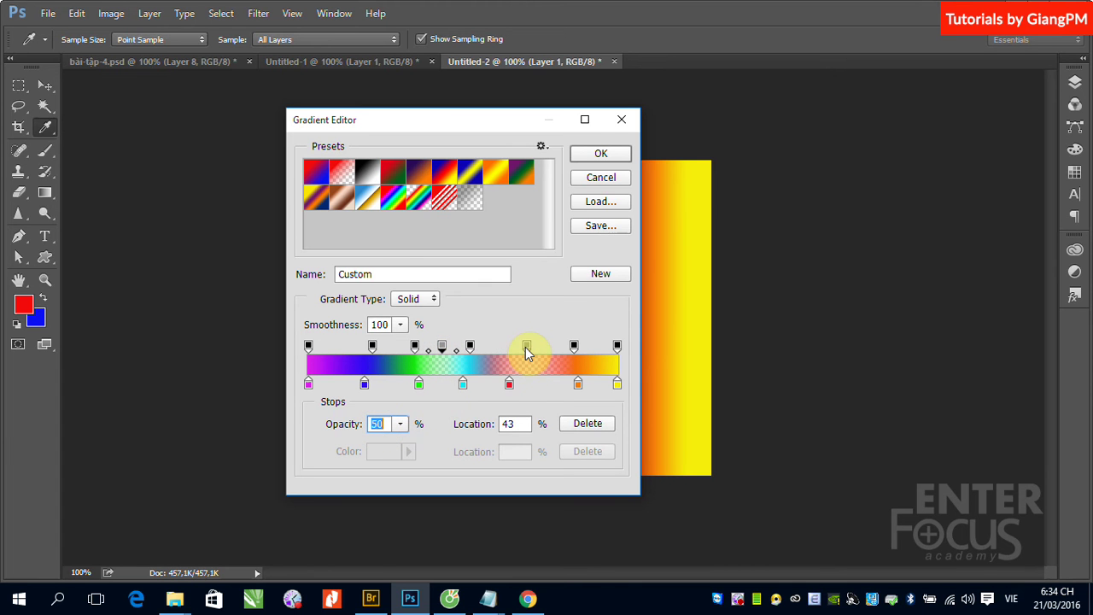
{"action": "left_click", "coordinate": [441, 349]}
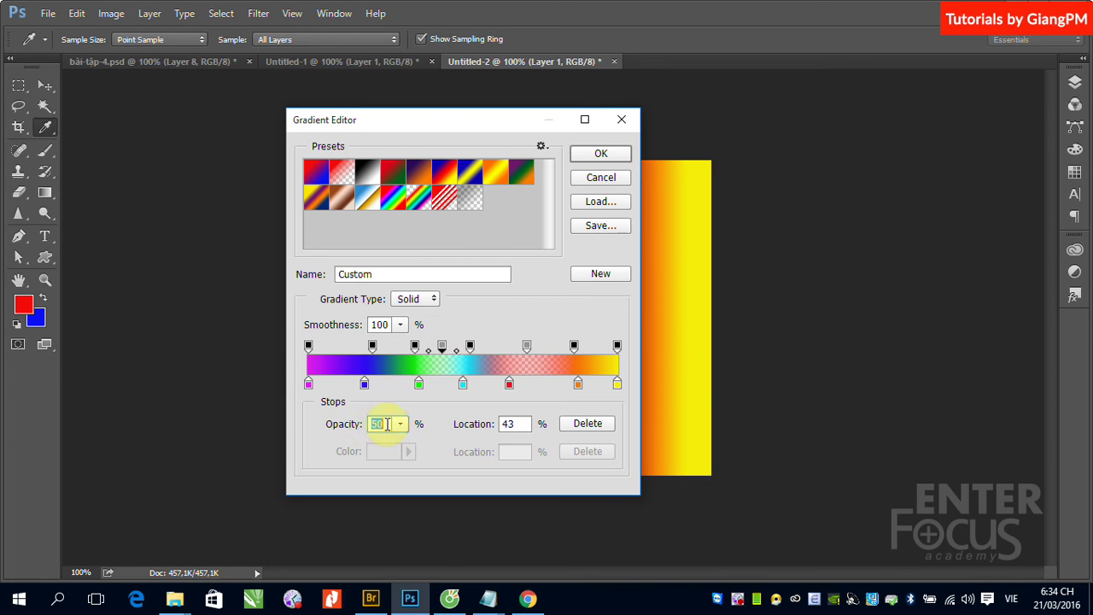
{"action": "type", "text": "30"}
{"action": "left_click", "coordinate": [338, 350]}
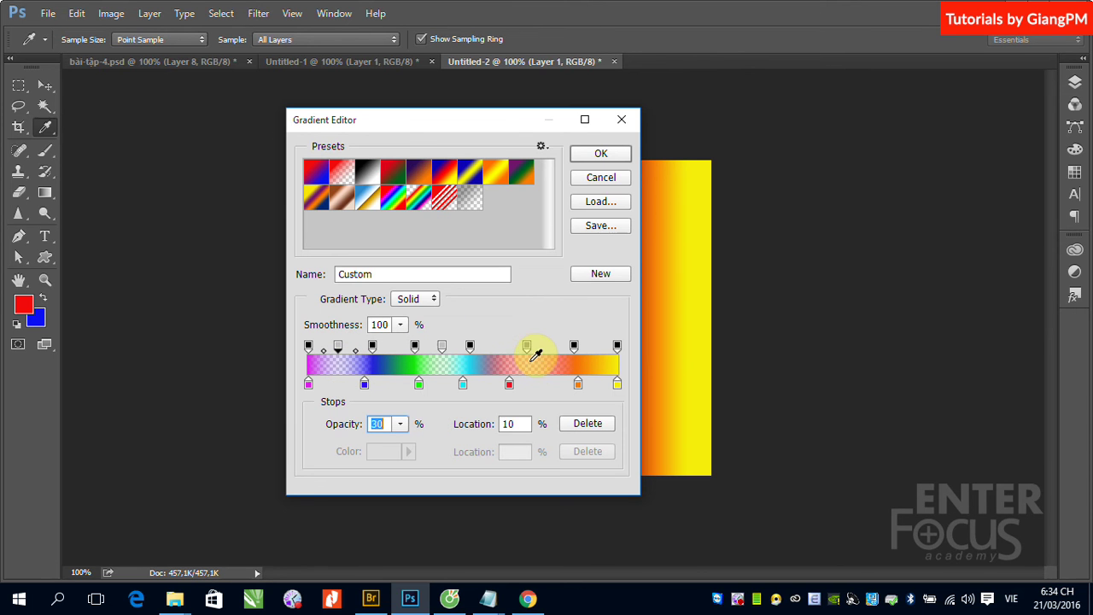
- Drag the six added opacity stops off the bar, leaving only the two end stops
{"action": "left_click_drag", "start_coordinate": [527, 346], "coordinate": [524, 310]}
{"action": "left_click_drag", "start_coordinate": [443, 351], "coordinate": [447, 319]}
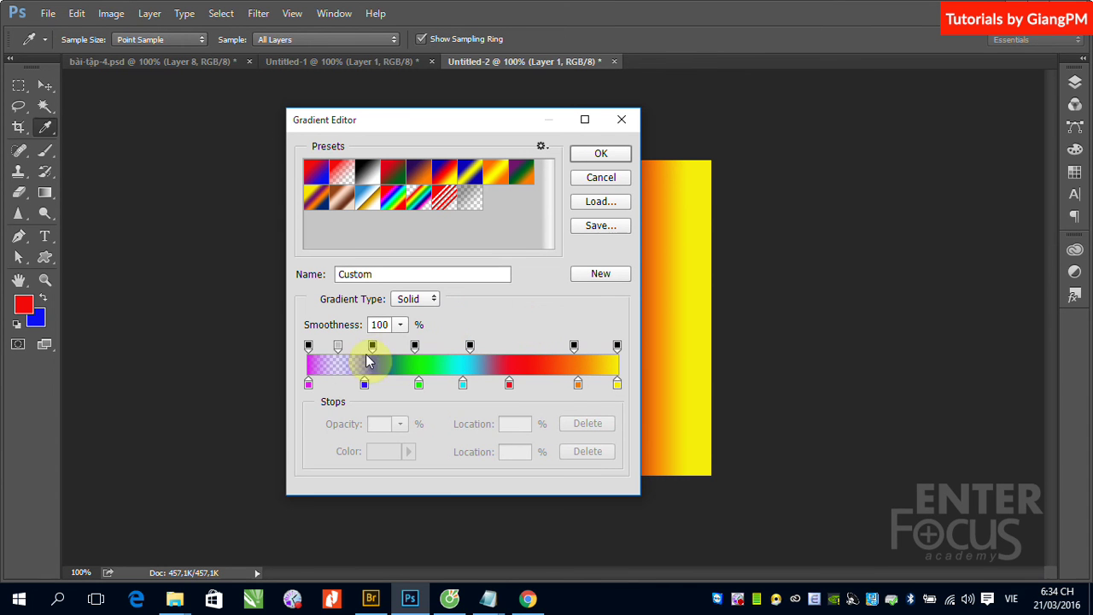
{"action": "mouse_move", "coordinate": [339, 347]}
{"action": "left_mouse_down"}
{"action": "mouse_move", "coordinate": [340, 314]}
{"action": "mouse_move", "coordinate": [384, 299]}
{"action": "left_mouse_up"}
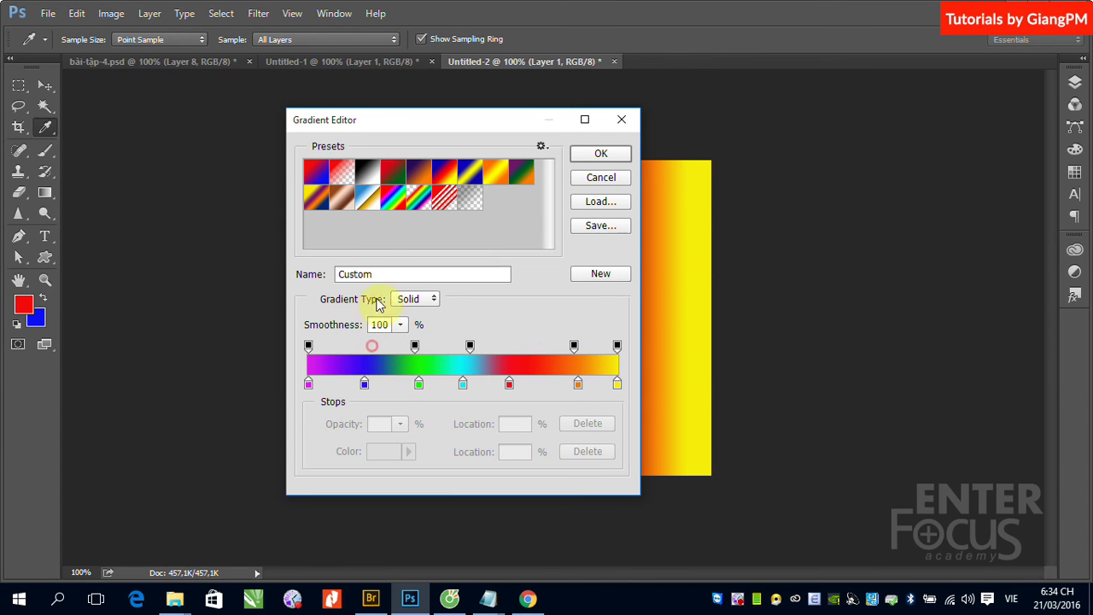
{"action": "left_click_drag", "start_coordinate": [416, 345], "coordinate": [424, 312]}
{"action": "left_click_drag", "start_coordinate": [469, 346], "coordinate": [472, 321]}
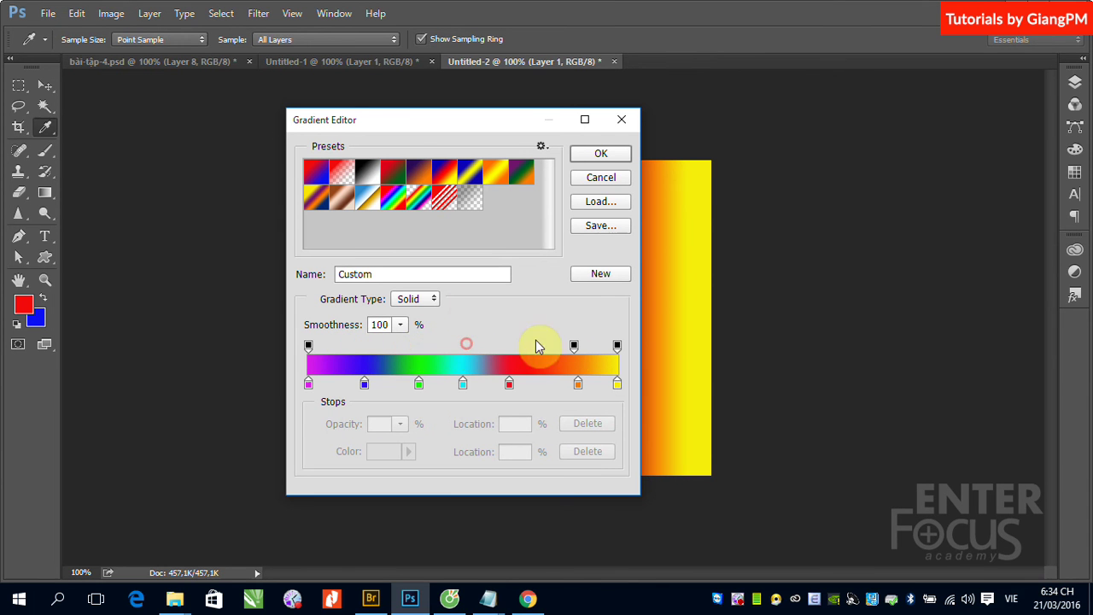
{"action": "left_click_drag", "start_coordinate": [573, 346], "coordinate": [560, 359]}
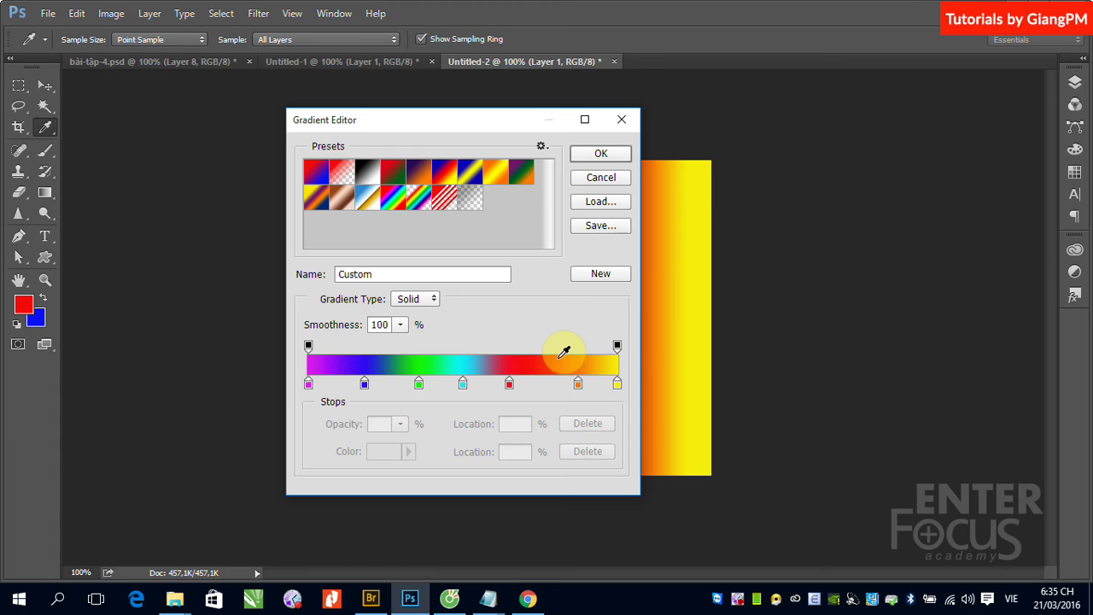
- Accept the fully opaque seven-colour rainbow gradient in the Gradient Editor
{"action": "left_click", "coordinate": [601, 154]}
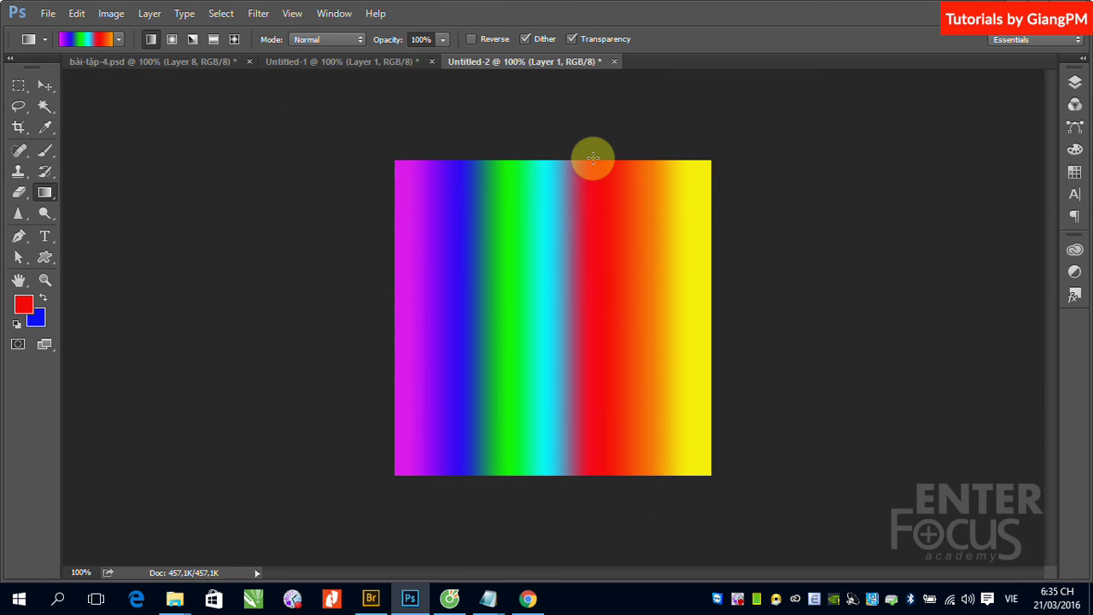